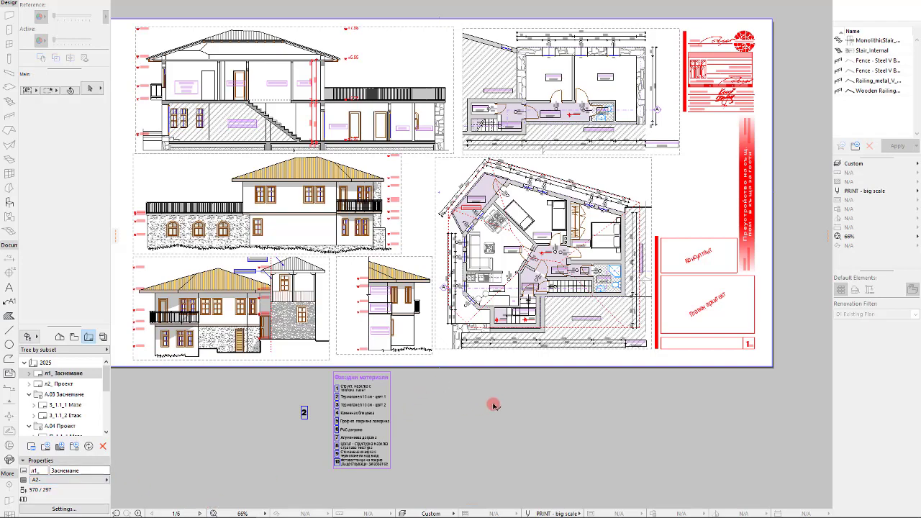
- Zoom out to 32% so the whole layout sheet and the loose elevation drawing beside it are visible
scroll(496, 403, down, 2)
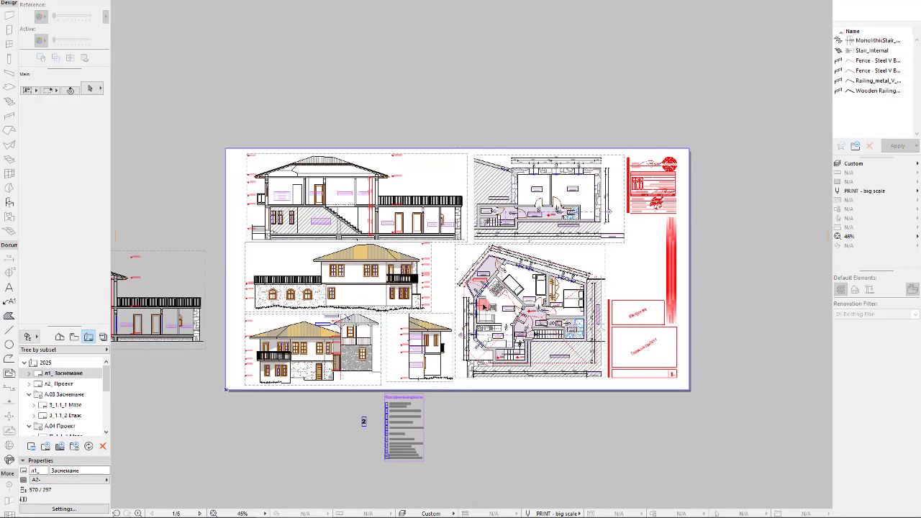
scroll(487, 307, down, 2)
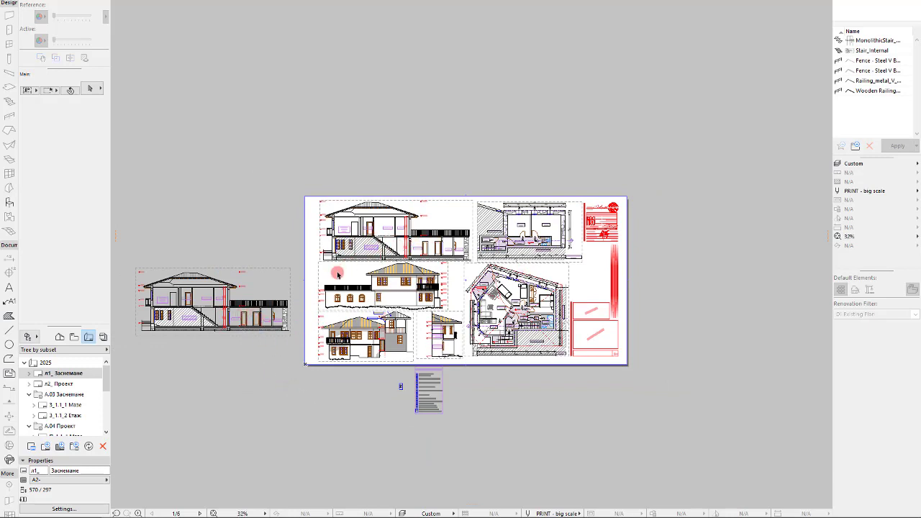
- Show the 3 - DWG publisher set in the Navigator
click(74, 336)
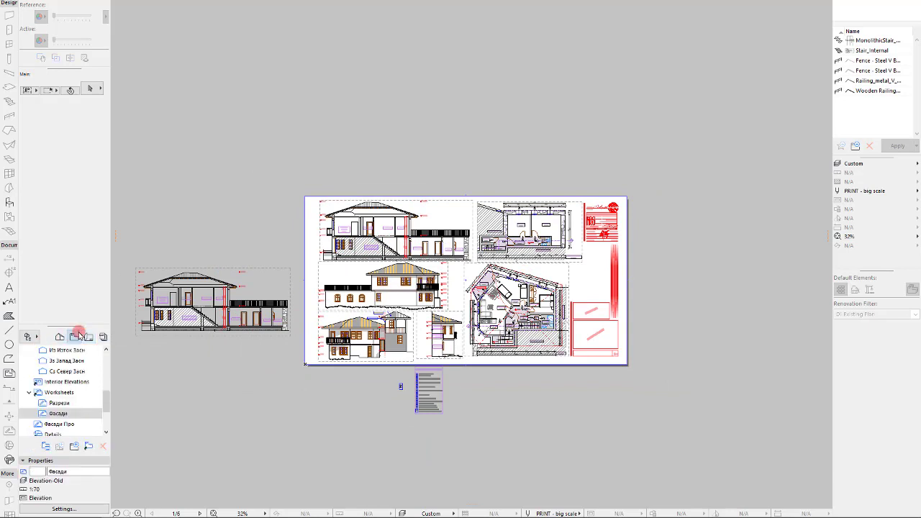
scroll(78, 388, up, 3)
click(80, 381)
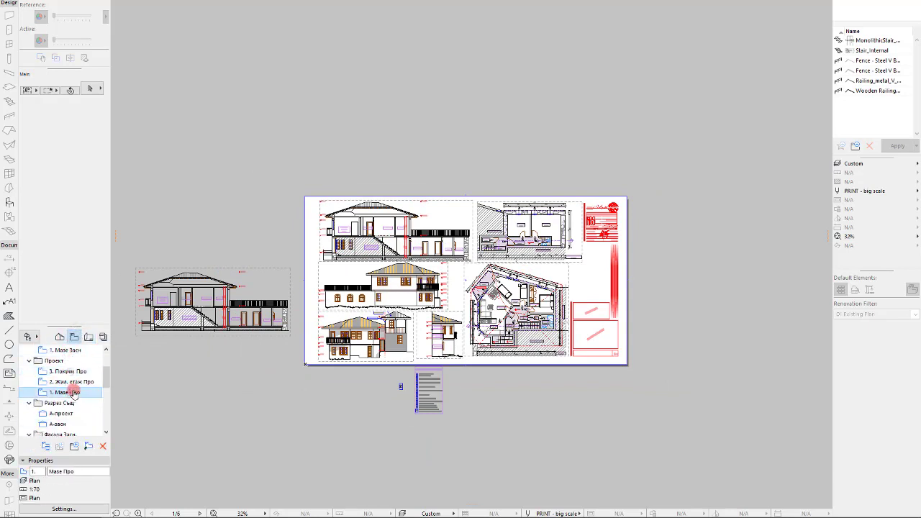
click(103, 336)
click(65, 349)
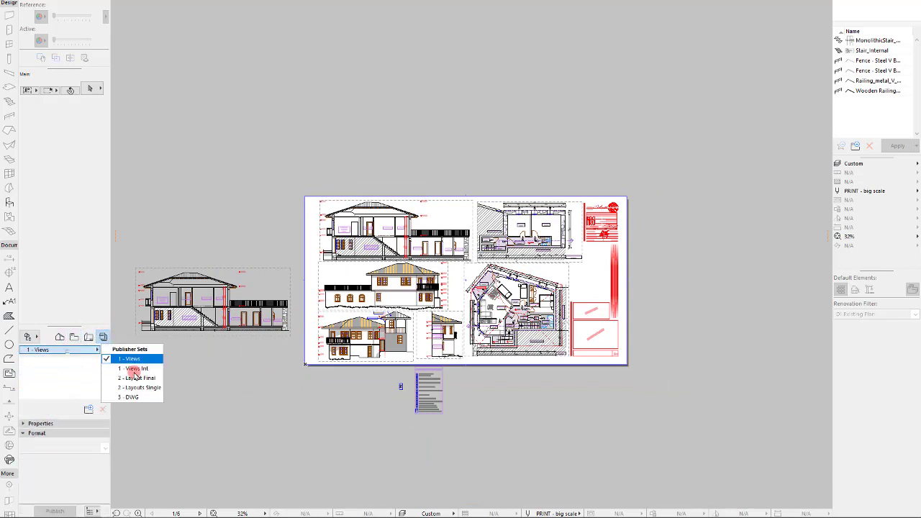
click(131, 396)
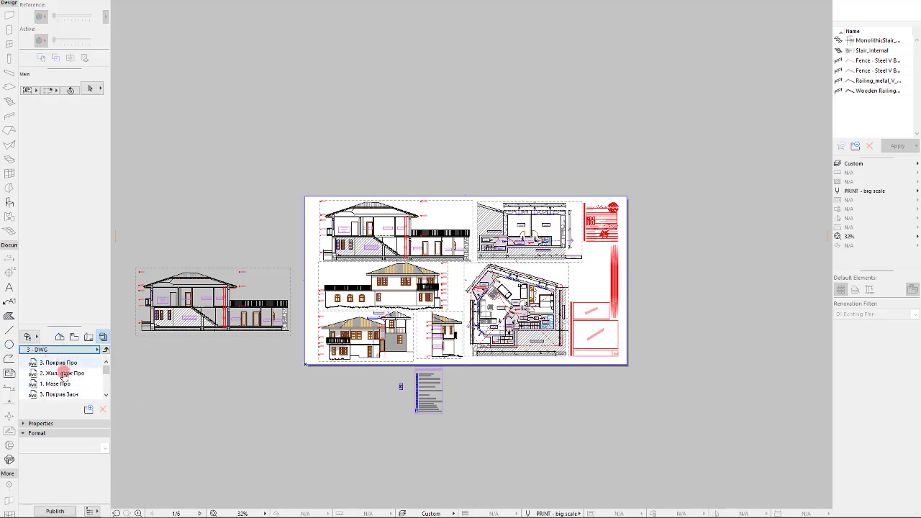
- Set an elevation item's translator to A22_elevation, then select the off-sheet elevation drawing
click(64, 374)
scroll(72, 378, down, 3)
click(67, 476)
click(59, 461)
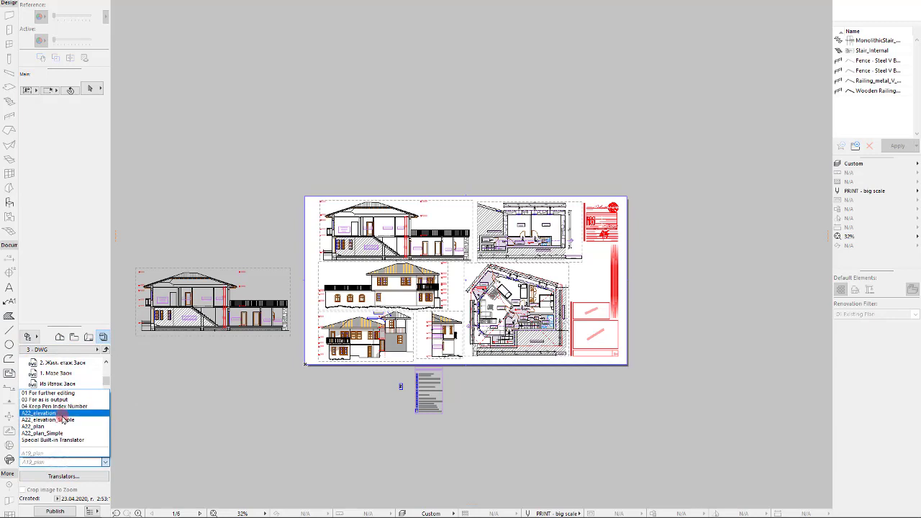
click(63, 420)
click(81, 335)
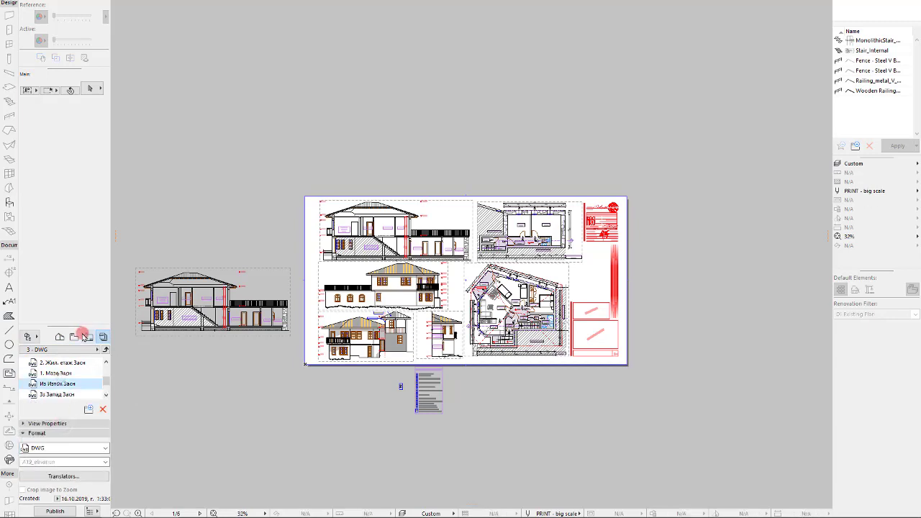
click(245, 324)
- Delete the stray elevation drawing lying outside the layout sheet
scroll(405, 413, up, 1)
scroll(405, 413, up, 3)
scroll(432, 346, down, 2)
scroll(354, 319, down, 2)
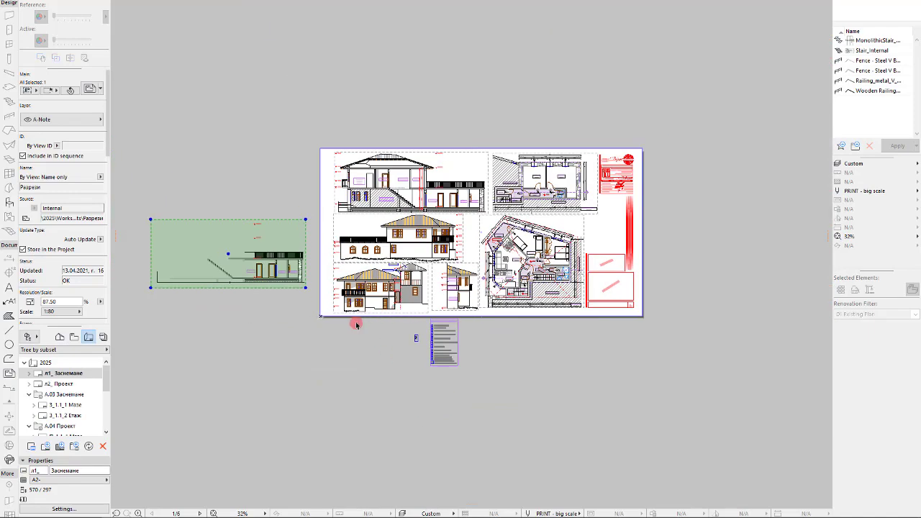
key(Delete)
- Zoom around the sheet and try window selections on the floor plan and top-right plan drawing
scroll(310, 278, up, 1)
scroll(399, 283, up, 1)
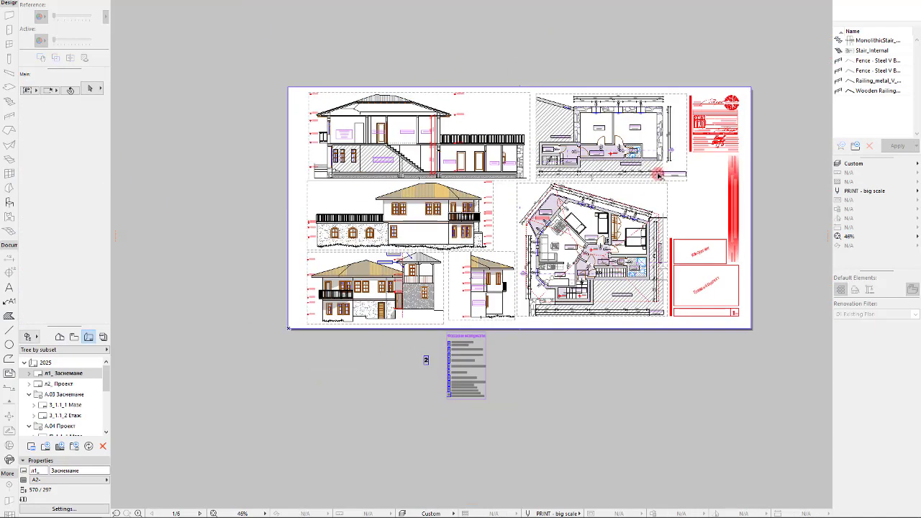
scroll(482, 369, up, 5)
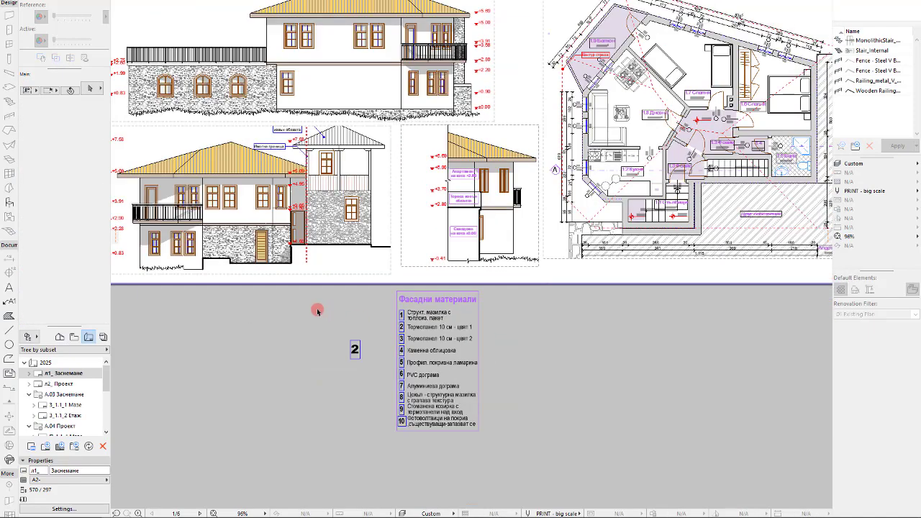
scroll(315, 317, down, 5)
drag(559, 370, 536, 422)
click(537, 422)
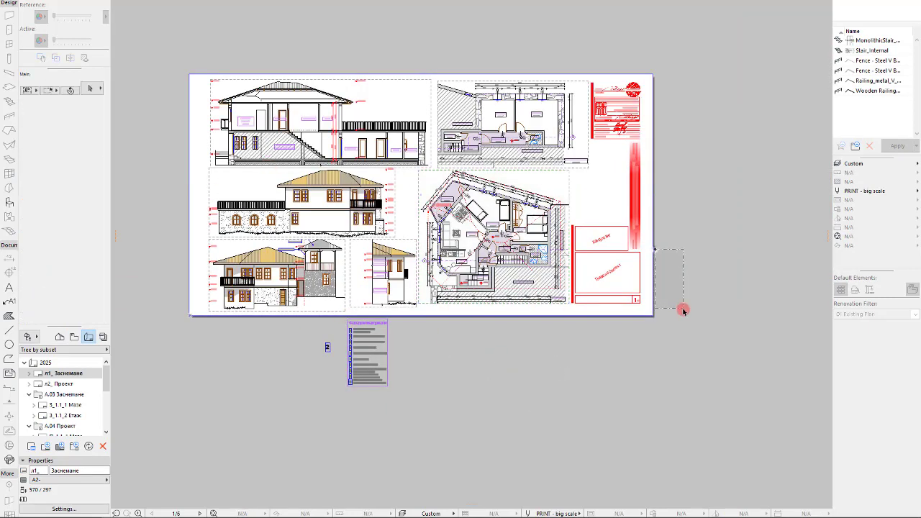
click(708, 288)
click(588, 171)
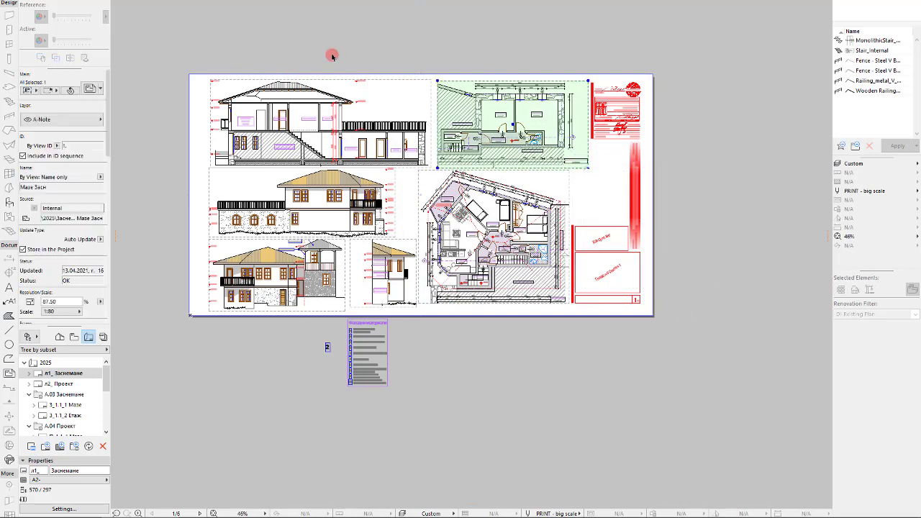
click(798, 168)
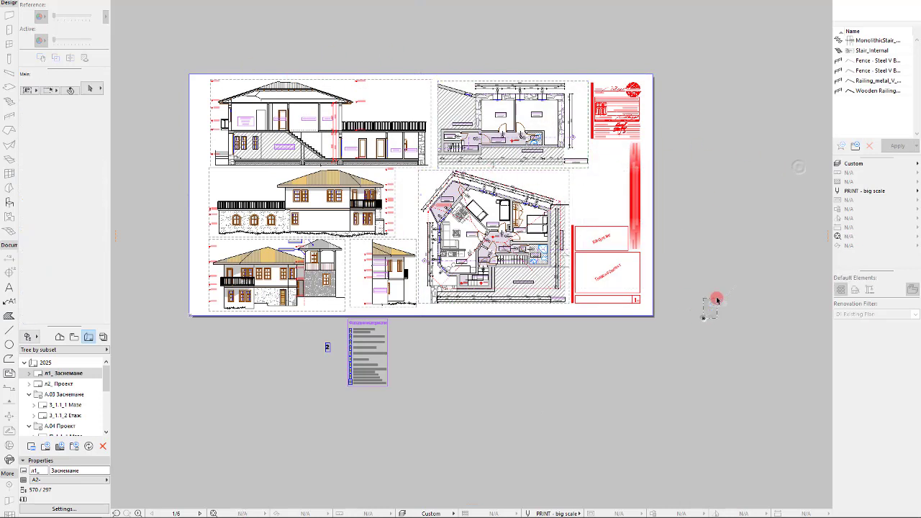
drag(632, 370, 469, 478)
- Open the publishing Organizer on the 3 - DWG publisher set
click(103, 336)
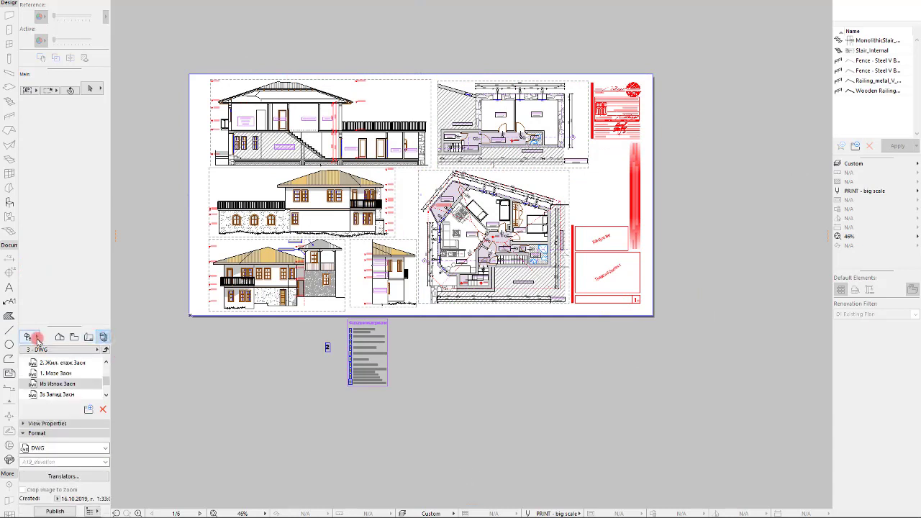
click(34, 337)
click(114, 395)
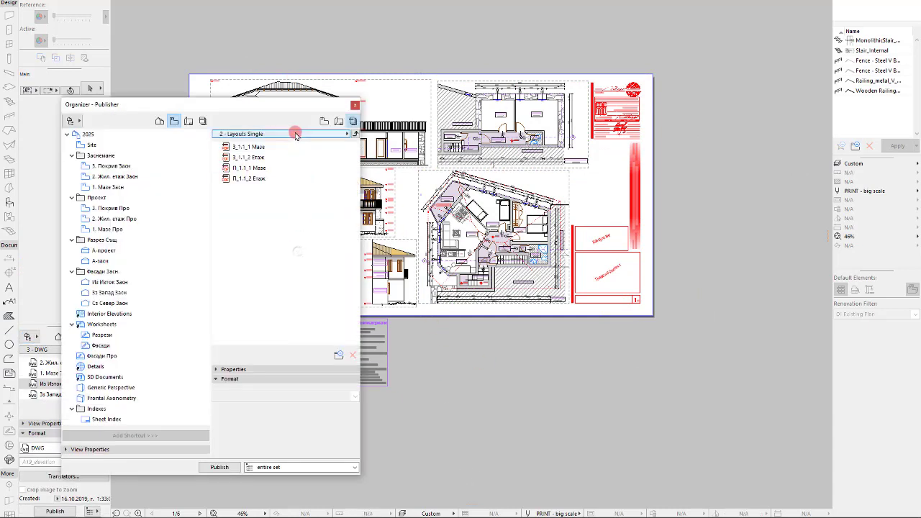
click(295, 134)
click(380, 182)
- Delete all nine existing items from the 3 - DWG set
click(252, 231)
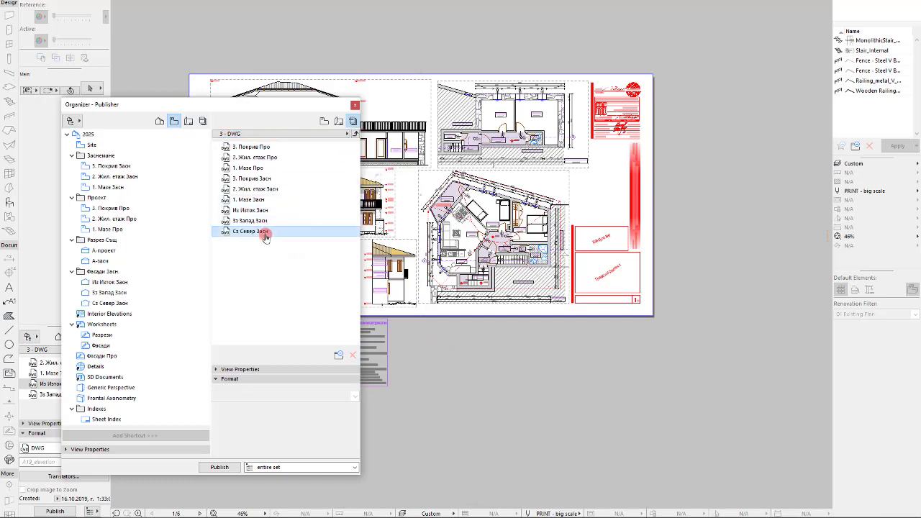
shift+click(245, 146)
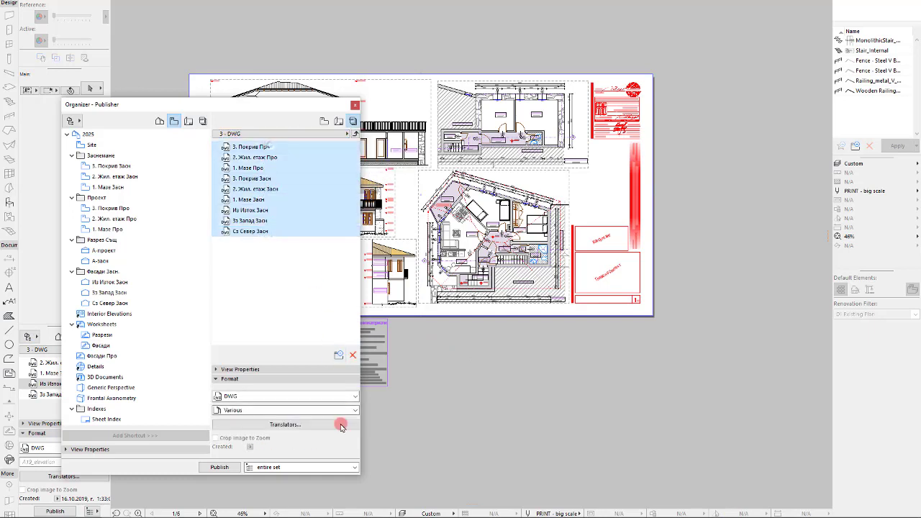
click(352, 354)
click(564, 177)
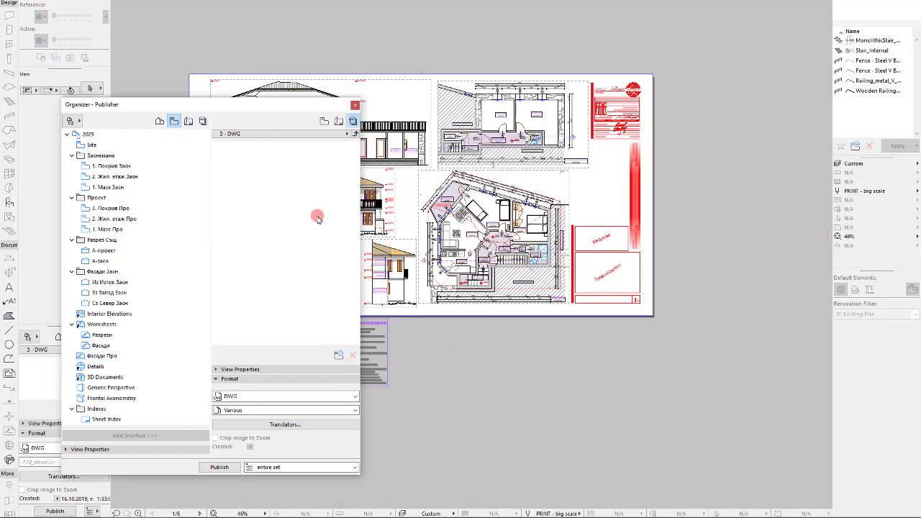
- Add the л1_ Заснемане layout to the set with DWG output format
click(187, 121)
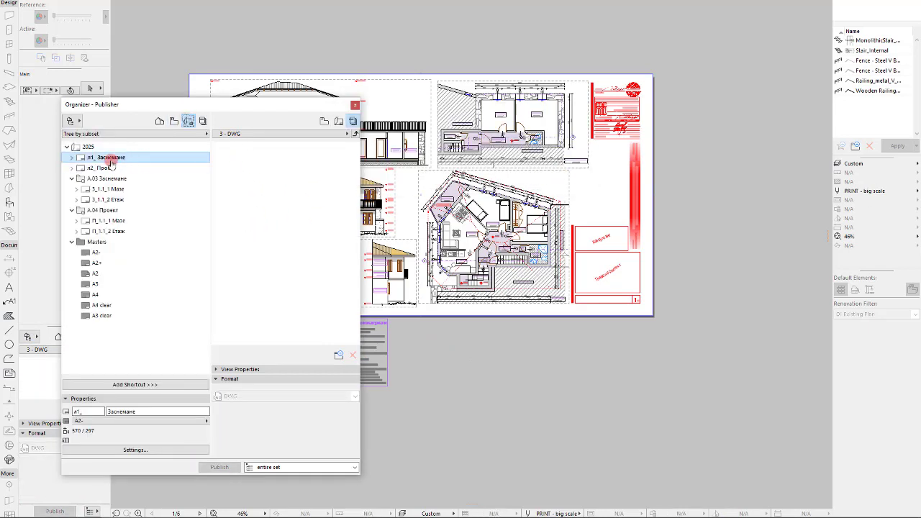
click(124, 172)
click(121, 163)
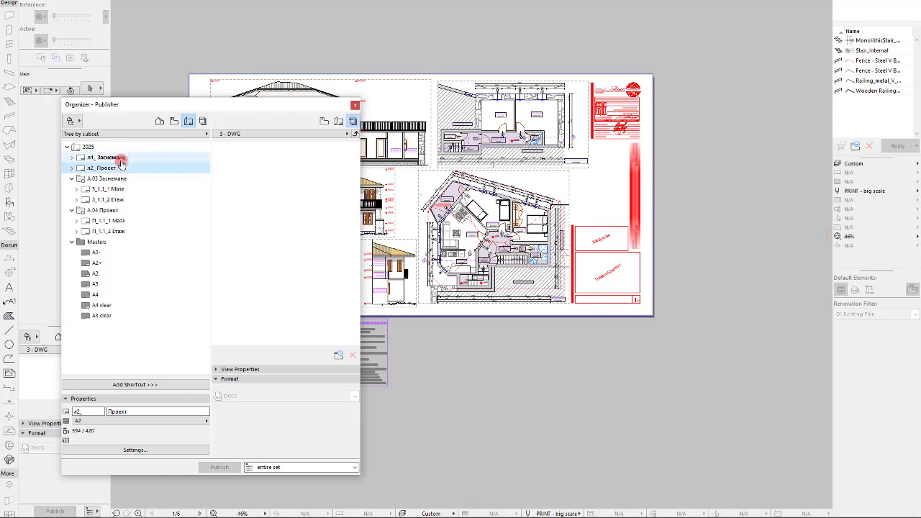
click(144, 385)
click(257, 147)
click(249, 396)
click(249, 400)
- Give the layout item the A22_plan translator and close the Organizer
click(237, 150)
click(257, 409)
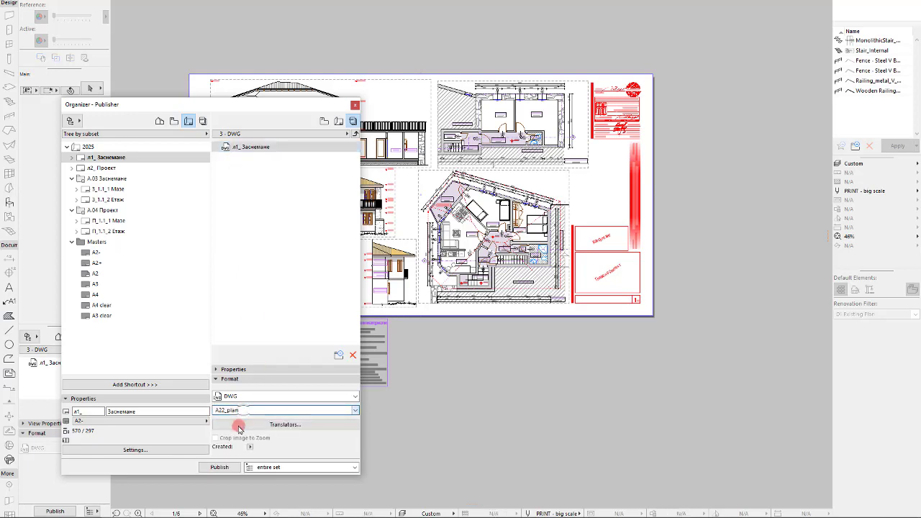
click(232, 411)
click(227, 452)
click(269, 227)
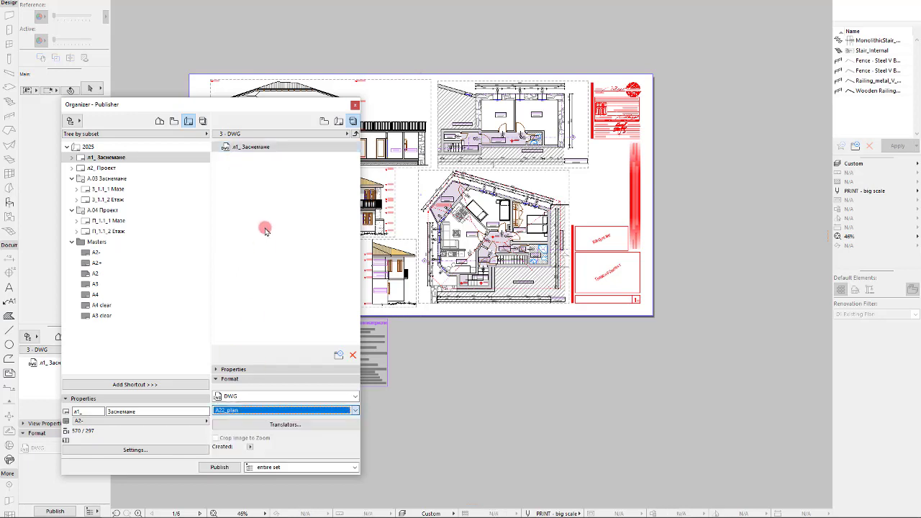
click(314, 147)
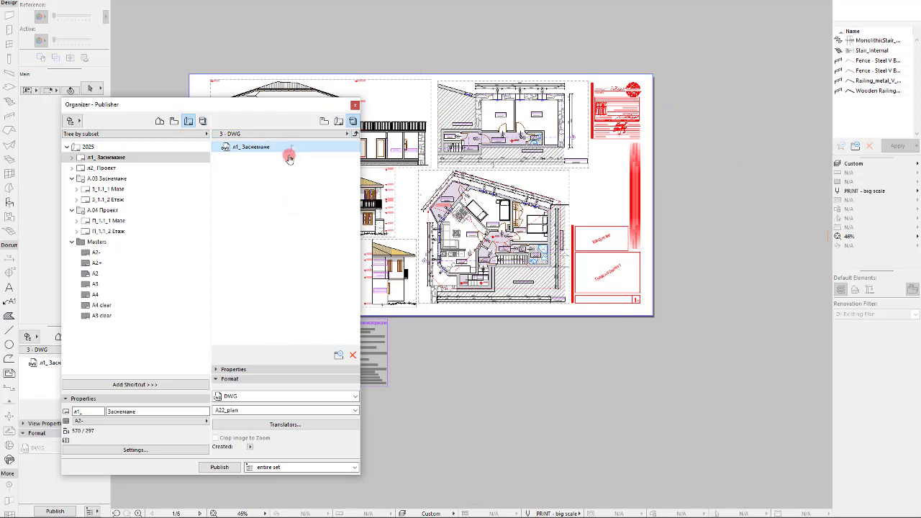
click(355, 106)
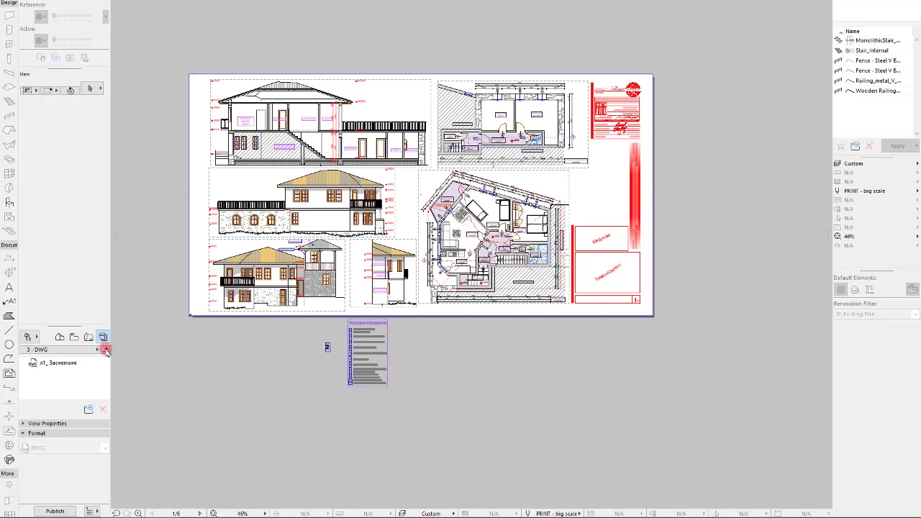
- Confirm the 3 - DWG publishing properties and output path, then publish the set
click(106, 350)
click(72, 468)
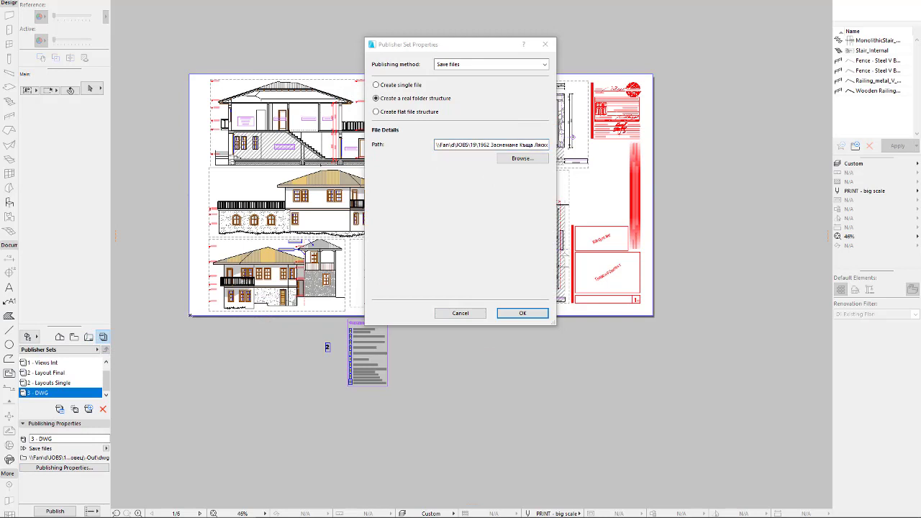
click(487, 214)
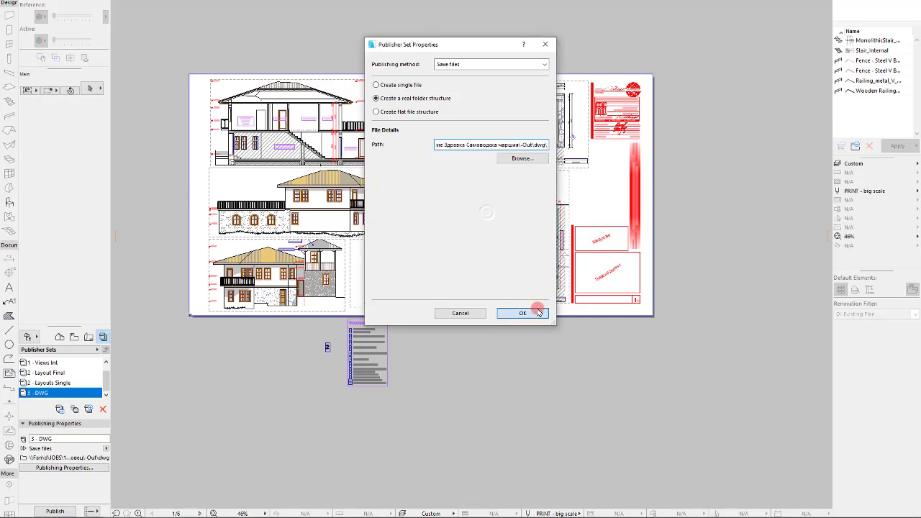
click(538, 311)
click(55, 511)
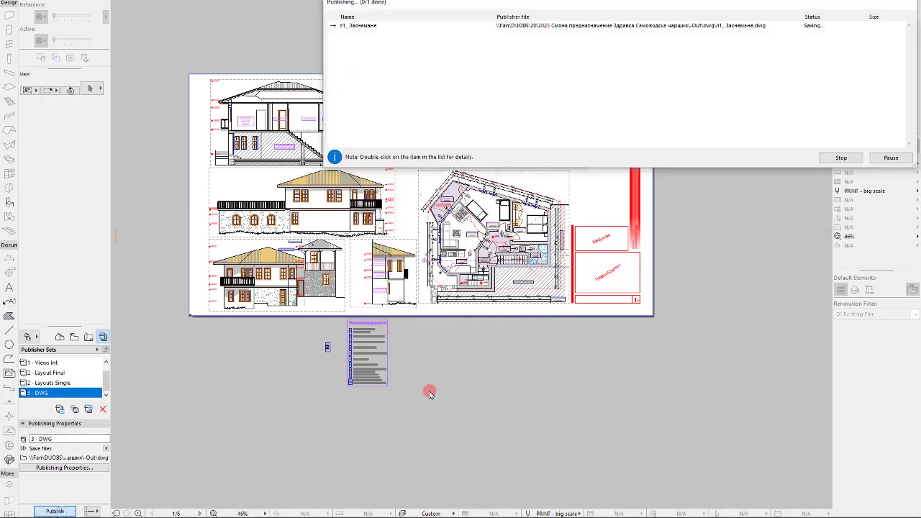
- In AutoCAD, start opening a drawing and go to the pasted output folder path
click(456, 508)
key(ctrl+v)
key(Return)
double_click(396, 157)
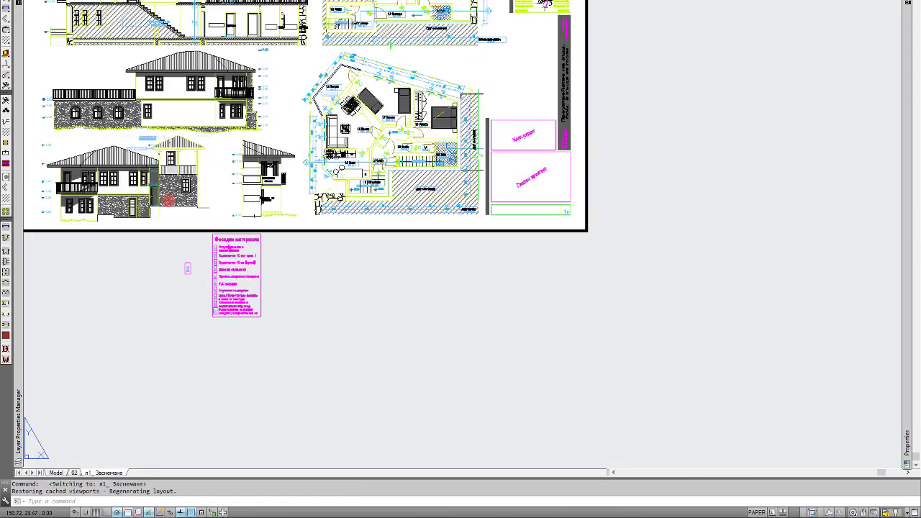
click(76, 176)
scroll(76, 176, up, 2)
scroll(79, 175, up, 2)
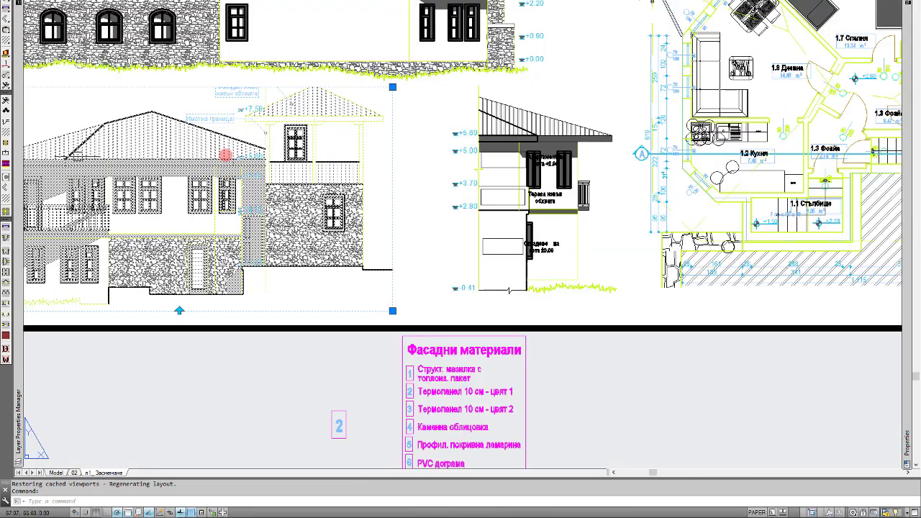
key(Escape)
scroll(319, 395, down, 3)
scroll(319, 395, up, 5)
click(360, 346)
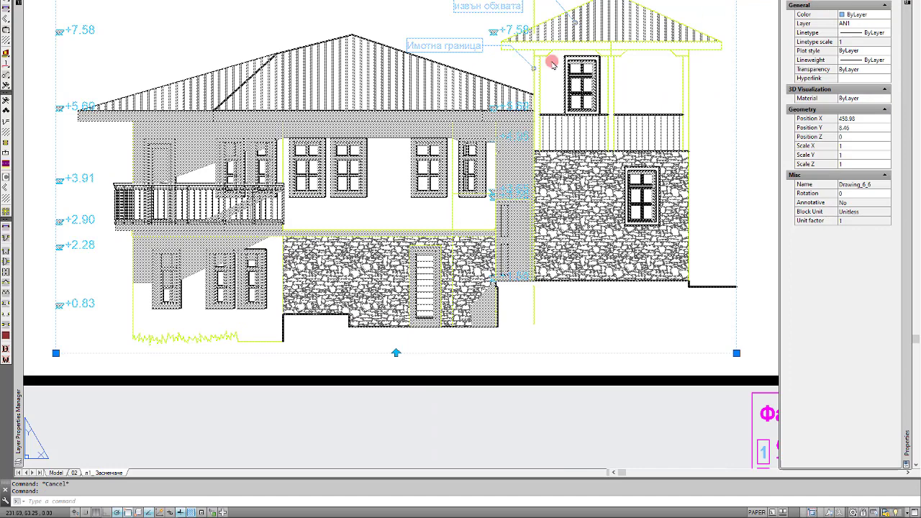
scroll(536, 246, down, 5)
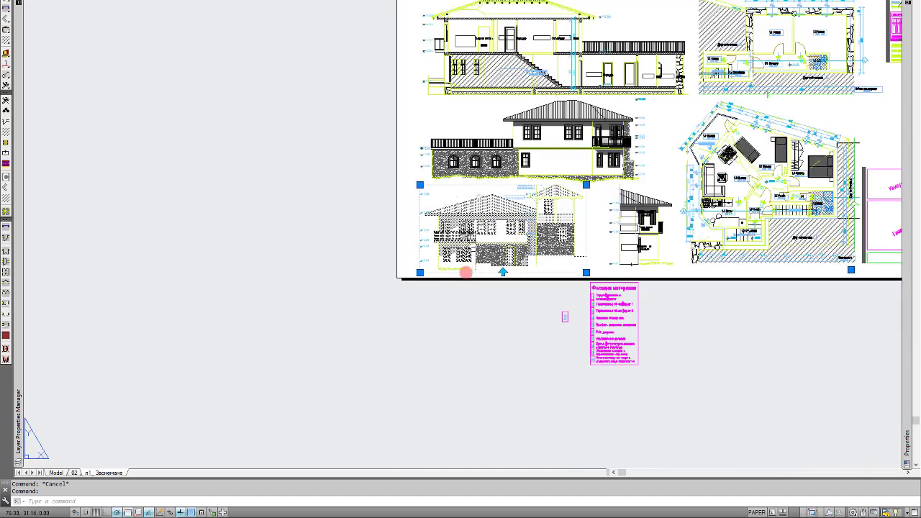
drag(466, 271, 439, 207)
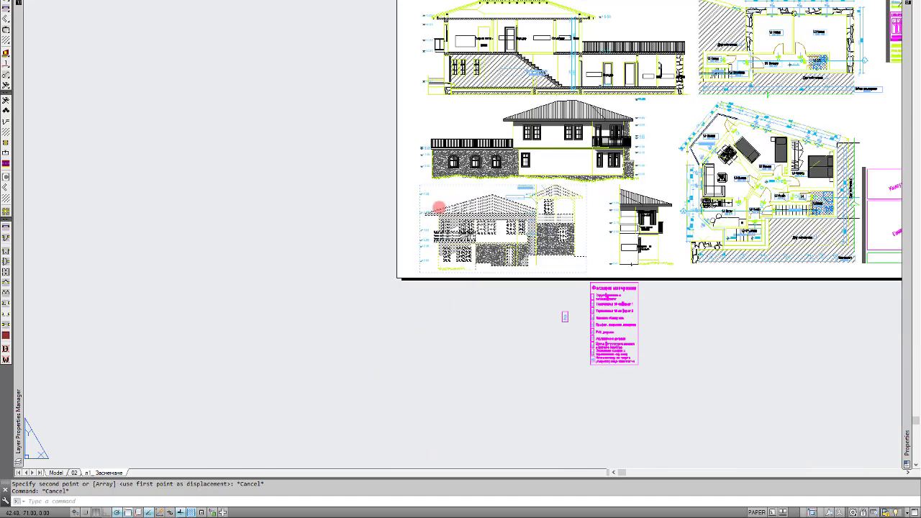
- Open the elevation viewport's block in Block Editor and close it without saving changes
right_click(439, 207)
click(436, 259)
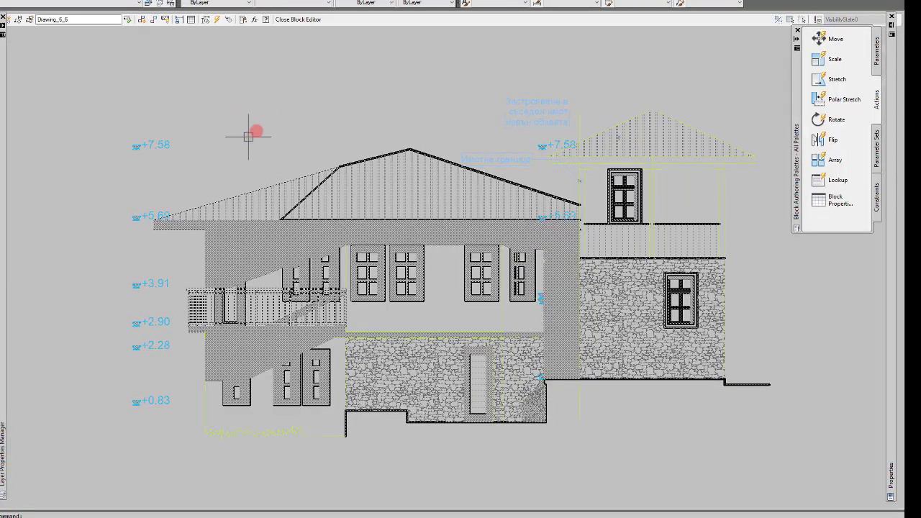
click(293, 20)
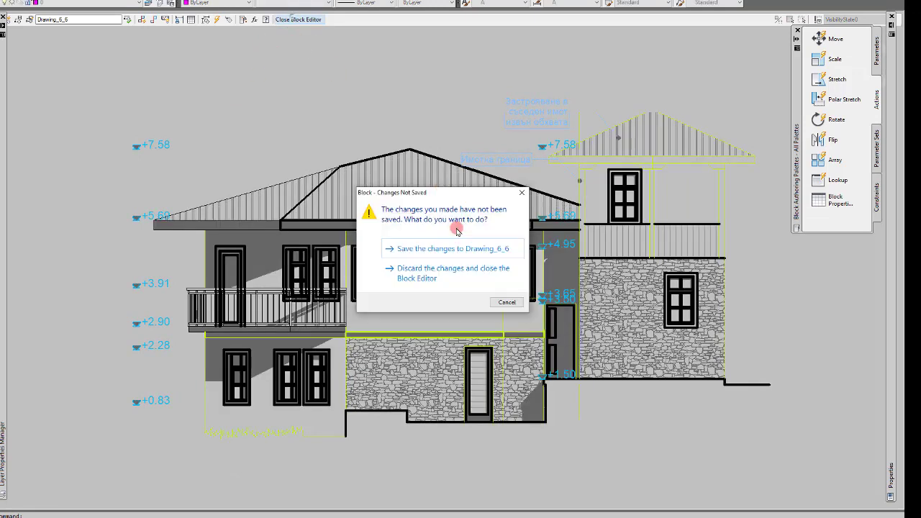
click(431, 270)
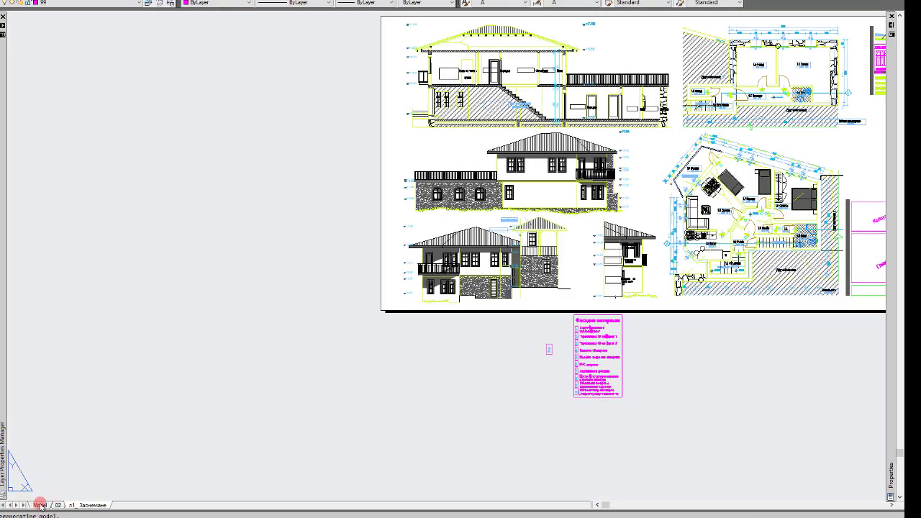
- Paste the copied house elevation into Model space
click(39, 505)
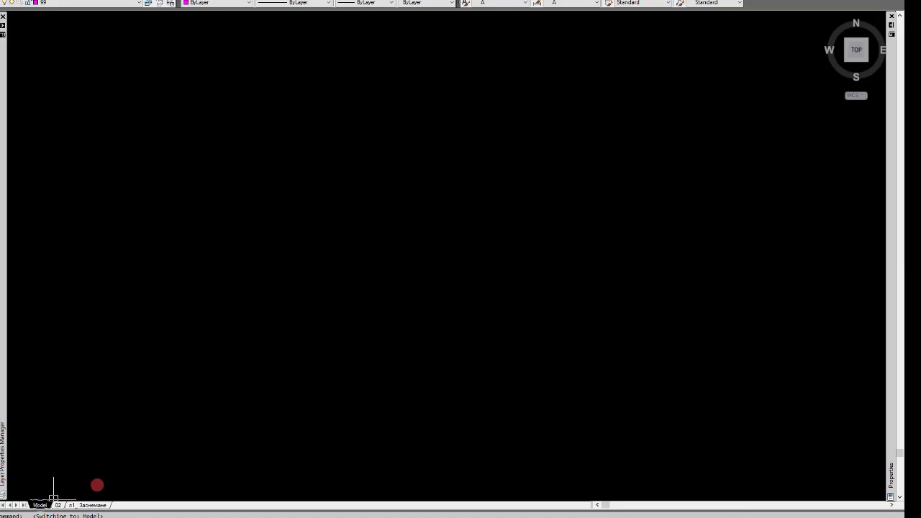
key(ctrl+v)
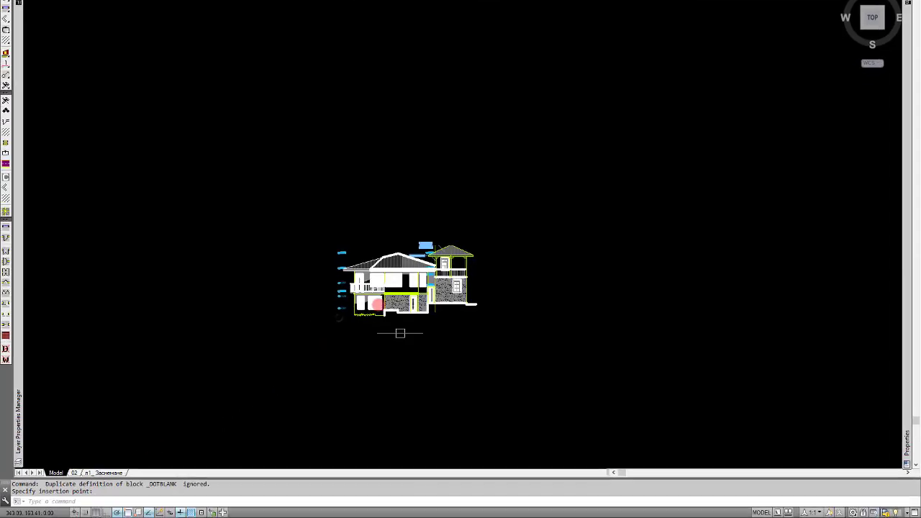
scroll(367, 328, up, 2)
scroll(381, 321, up, 5)
key(Escape)
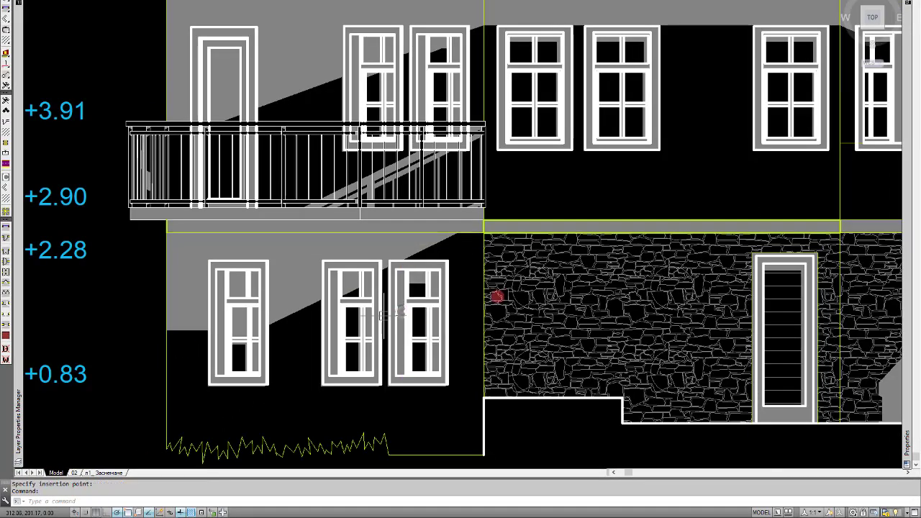
scroll(598, 266, down, 10)
- Window-select the pasted house and review its object types in Properties
click(728, 360)
click(141, 37)
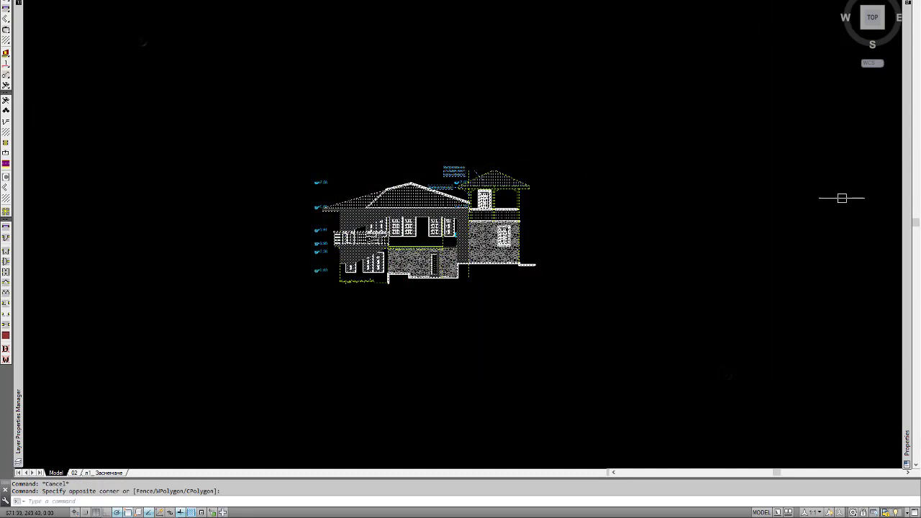
click(828, 2)
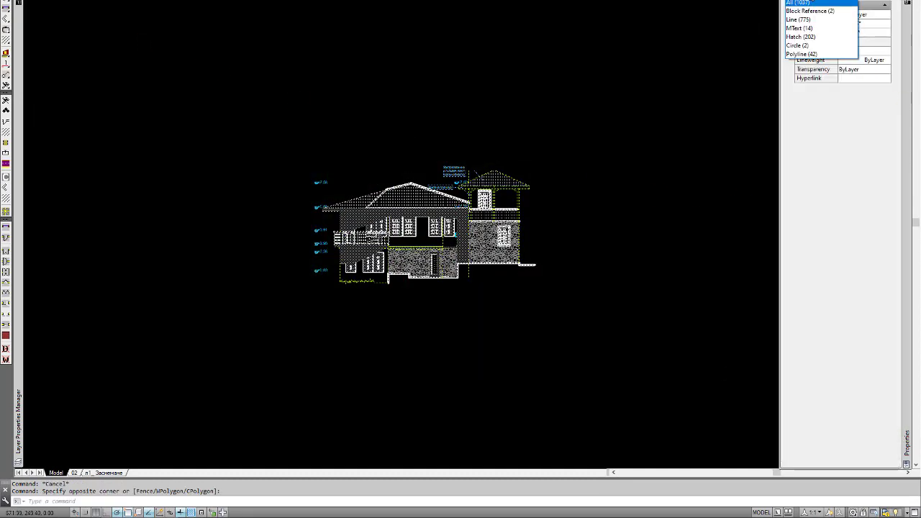
click(574, 53)
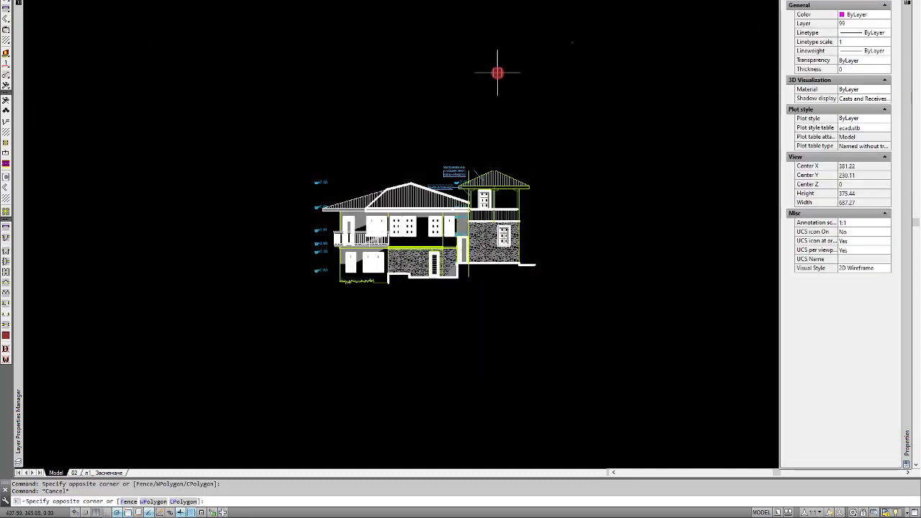
click(491, 79)
text(burs)
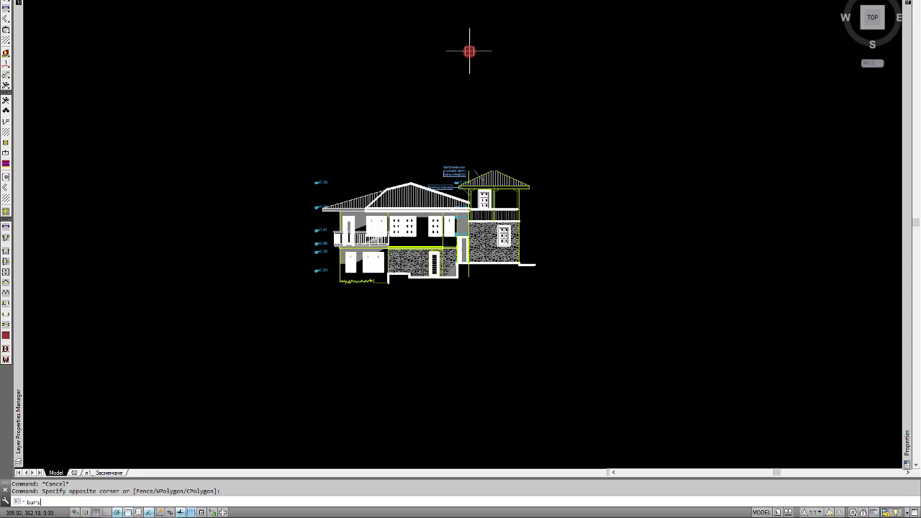
- Burst the house elevation's two block references into individual objects
text(t)
key(Return)
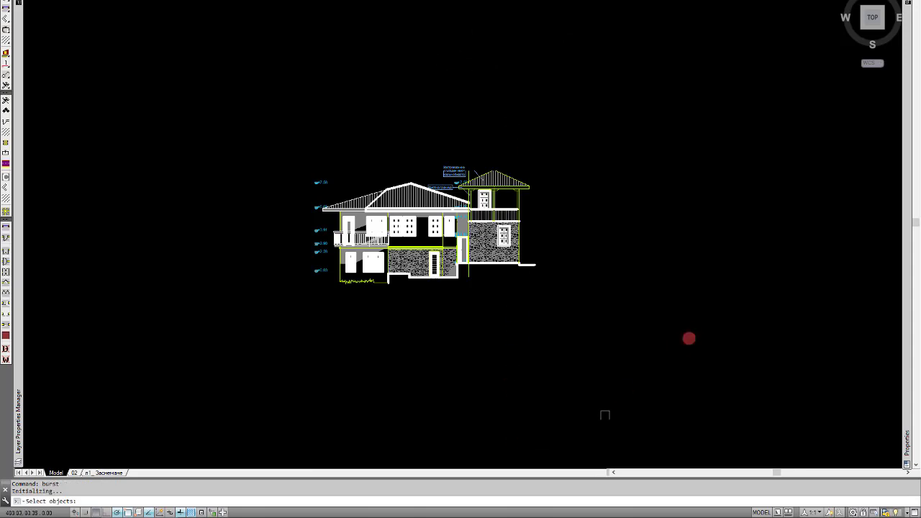
click(690, 333)
click(317, 185)
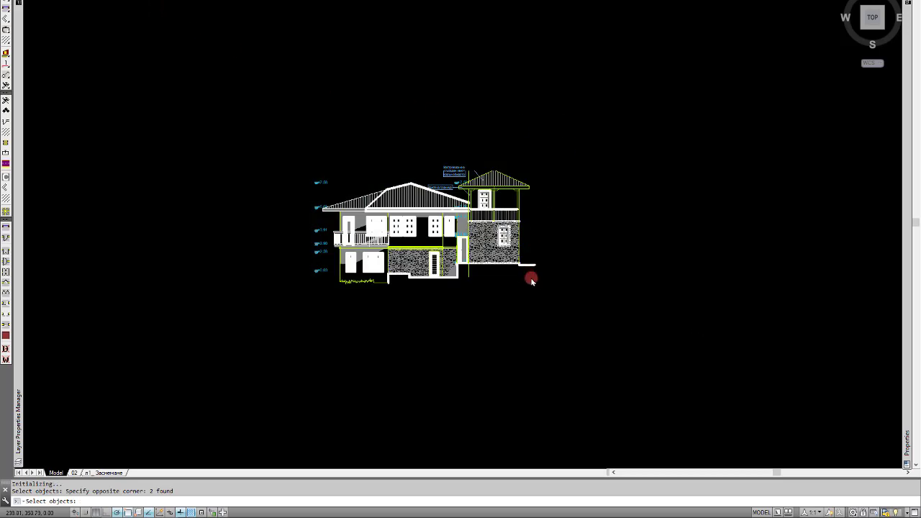
right_click(531, 282)
- Reselect the house, cancel, and zoom around to inspect the exploded elevation
click(588, 318)
click(249, 78)
key(Escape)
scroll(487, 294, up, 5)
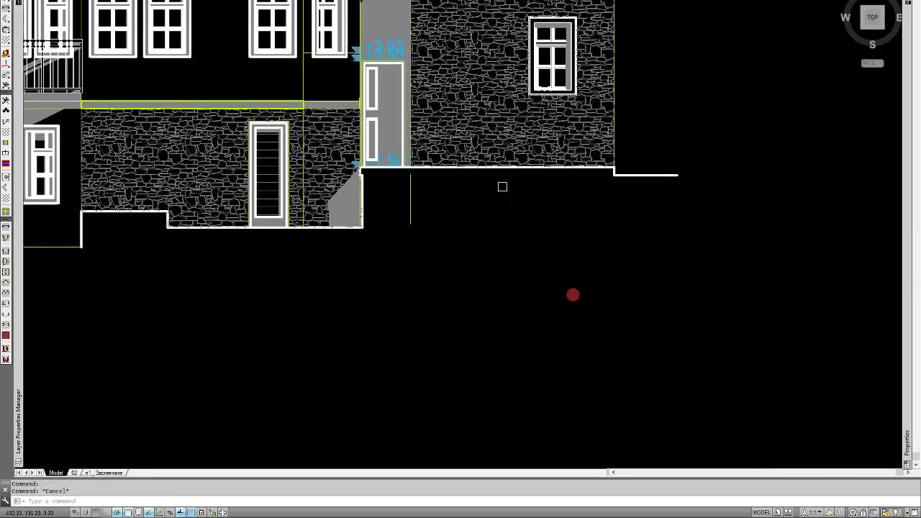
scroll(588, 336, down, 5)
scroll(278, 199, up, 4)
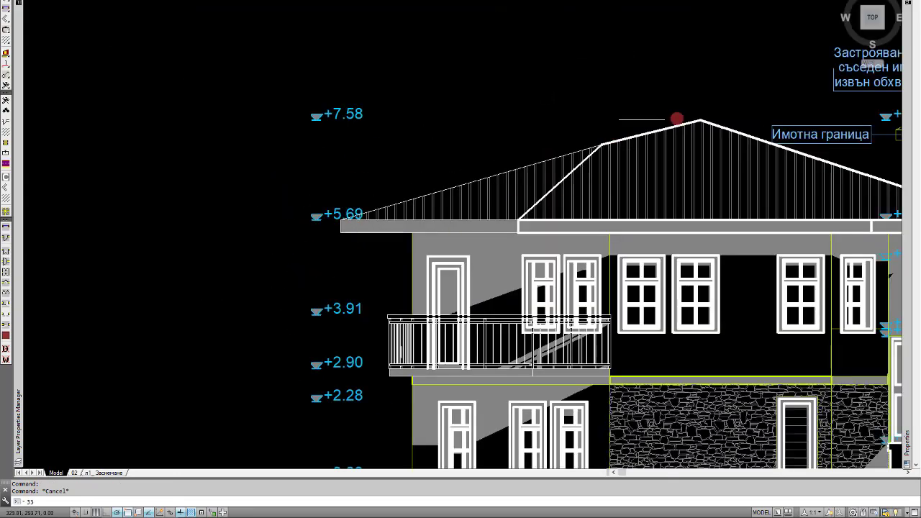
scroll(465, 135, down, 4)
scroll(439, 245, up, 5)
scroll(437, 274, up, 3)
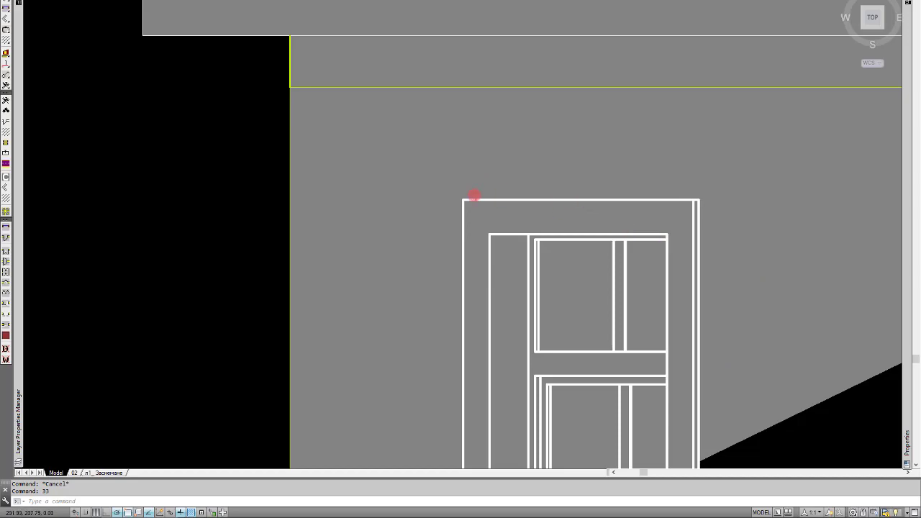
scroll(404, 73, down, 5)
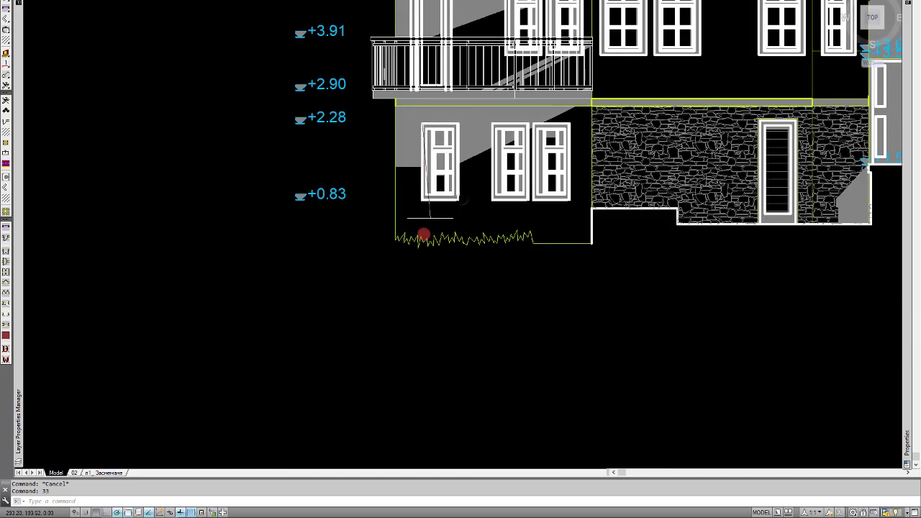
scroll(421, 239, up, 4)
scroll(449, 281, down, 6)
- Delete the magenta 14.5 grid label beside the house elevation
key(Return)
key(Escape)
key(Escape)
scroll(317, 310, down, 5)
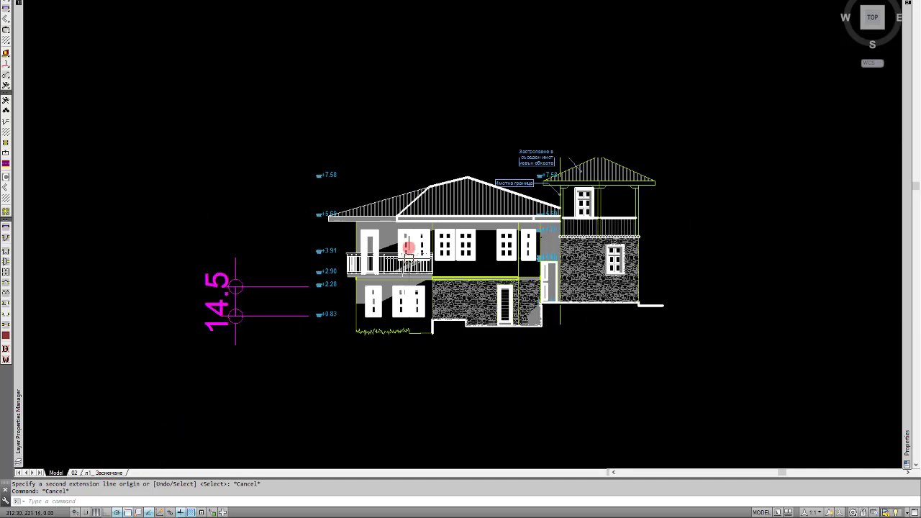
drag(246, 354, 194, 230)
key(Escape)
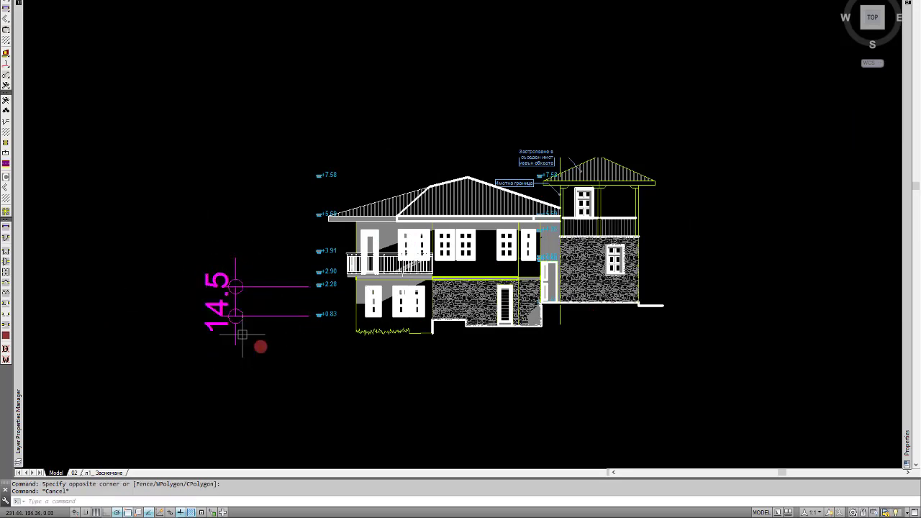
scroll(262, 350, down, 2)
click(269, 385)
click(215, 257)
key(Delete)
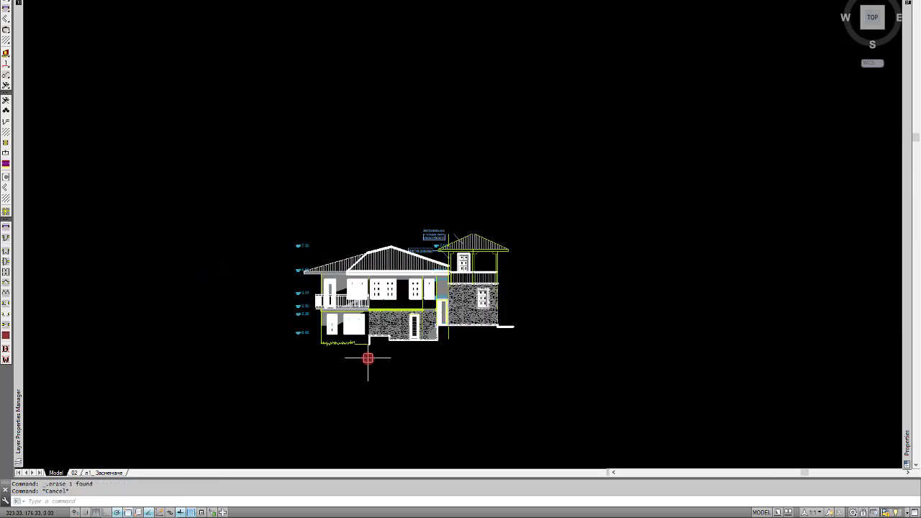
text(sc)
- Scale the whole house elevation by 10 about its lower-left ground corner
key(Return)
click(662, 401)
click(249, 147)
key(Return)
scroll(328, 338, up, 4)
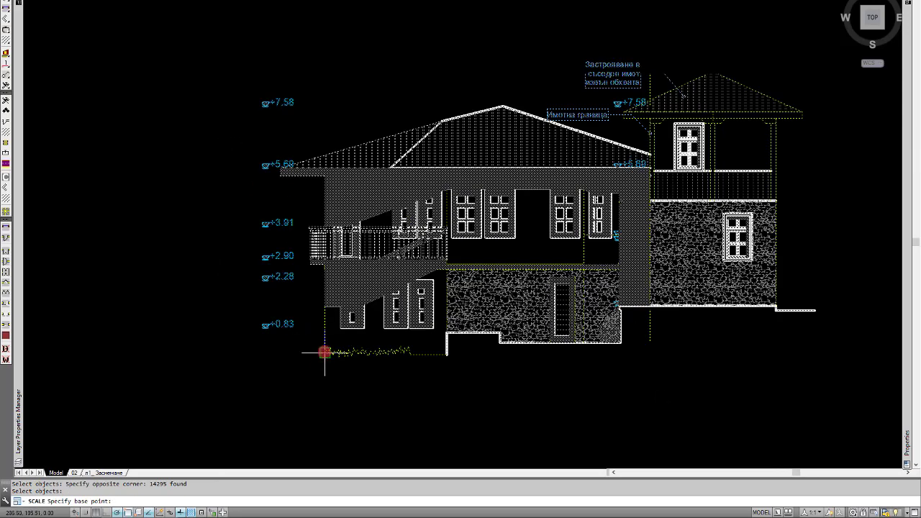
click(325, 352)
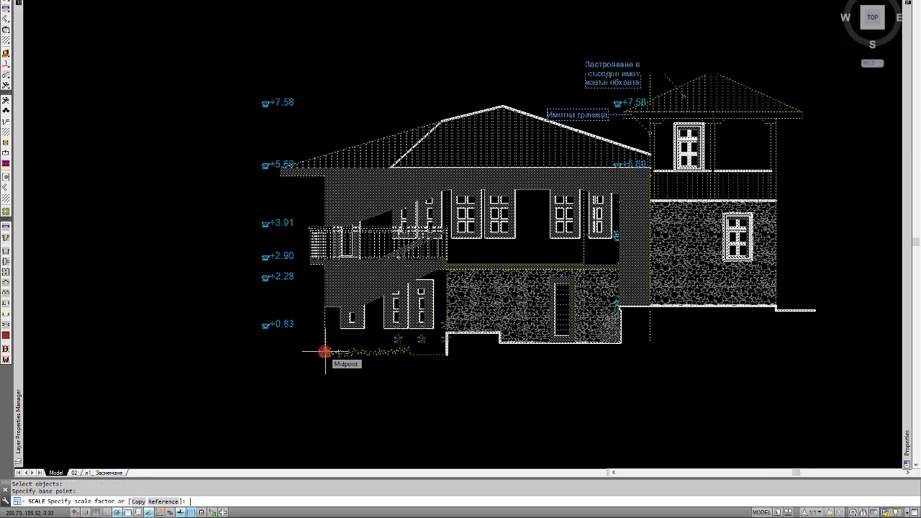
text(10)
key(Return)
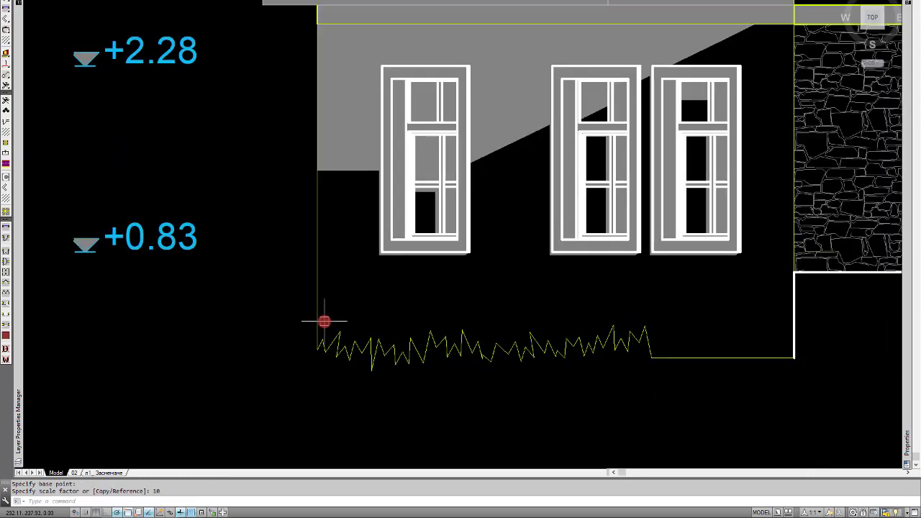
scroll(324, 322, down, 4)
scroll(372, 308, down, 5)
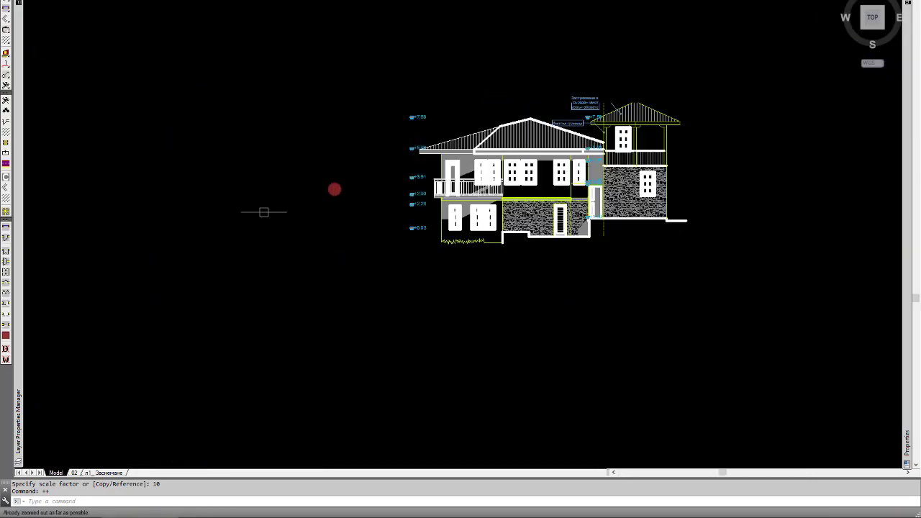
scroll(363, 178, up, 6)
scroll(341, 192, down, 4)
scroll(519, 251, up, 4)
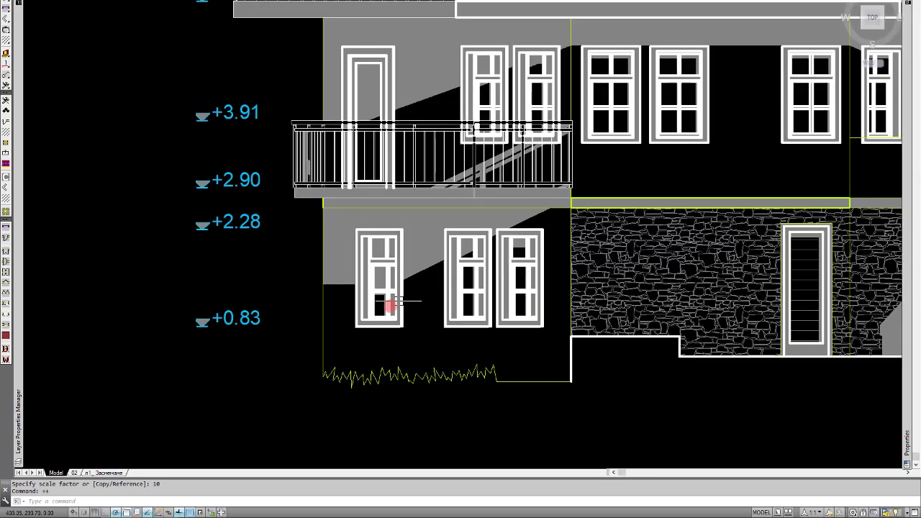
click(106, 473)
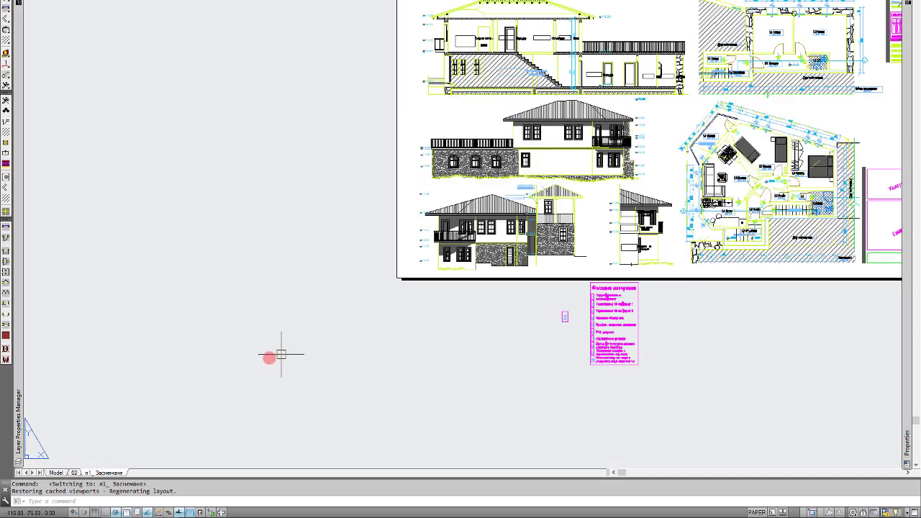
scroll(254, 367, down, 2)
scroll(612, 187, up, 2)
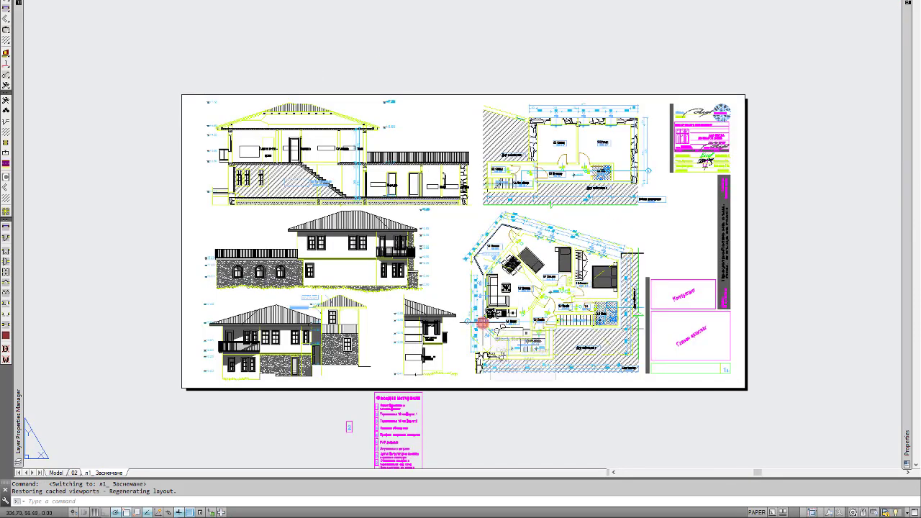
scroll(421, 238, up, 2)
scroll(435, 244, up, 1)
scroll(437, 246, up, 1)
scroll(457, 272, down, 1)
scroll(503, 267, down, 2)
scroll(495, 270, down, 3)
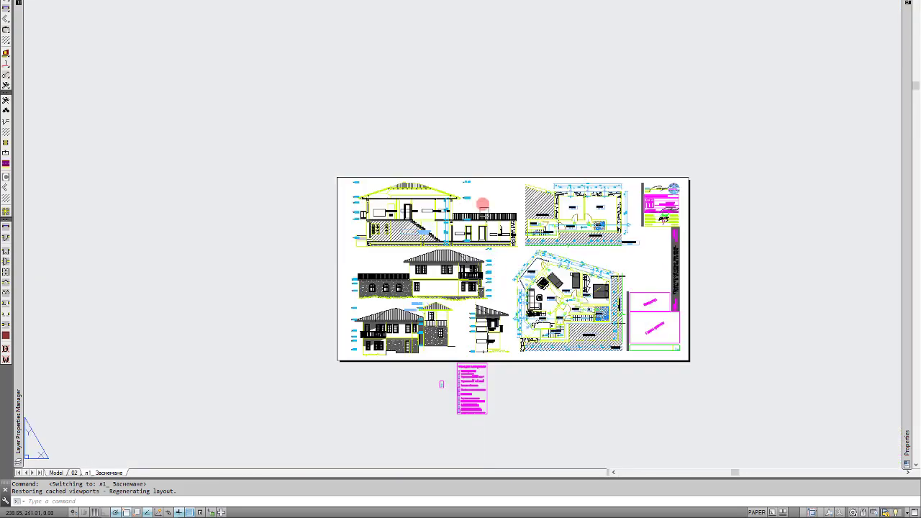
scroll(481, 207, up, 5)
scroll(296, 178, down, 5)
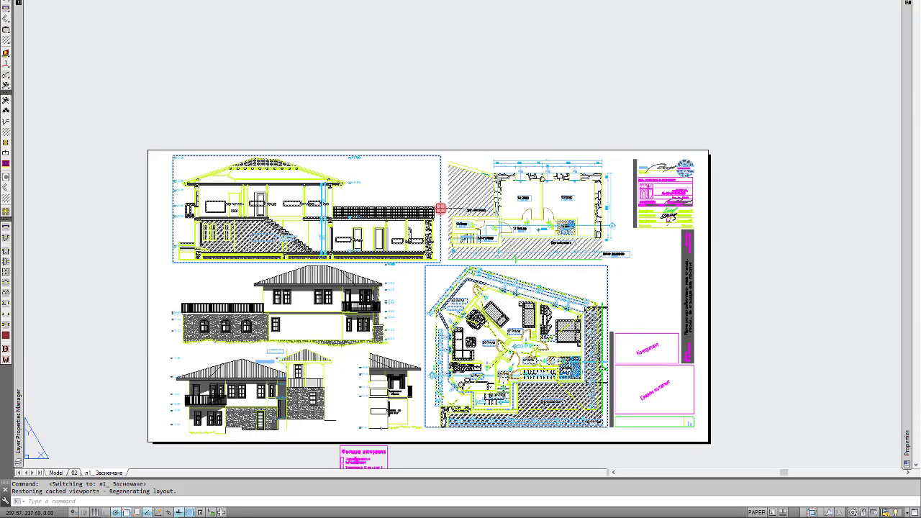
scroll(425, 208, up, 2)
scroll(423, 156, down, 2)
scroll(431, 172, down, 2)
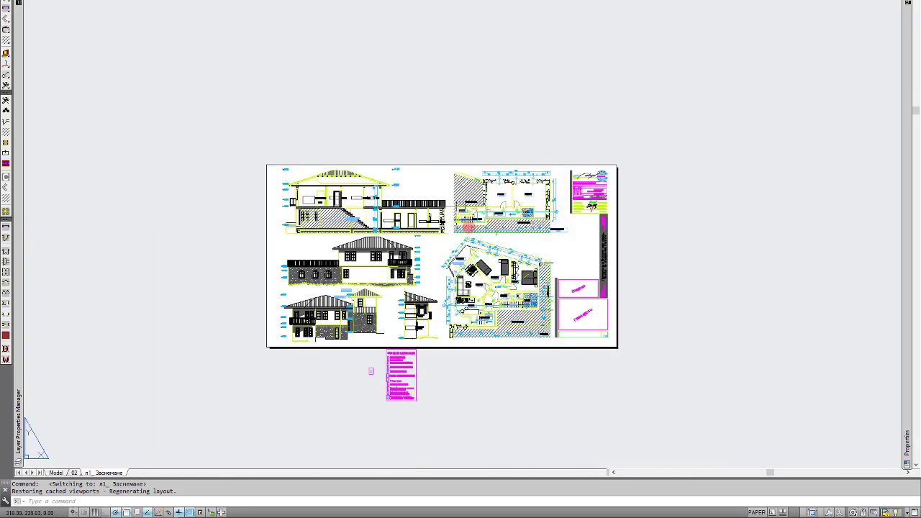
scroll(411, 241, up, 2)
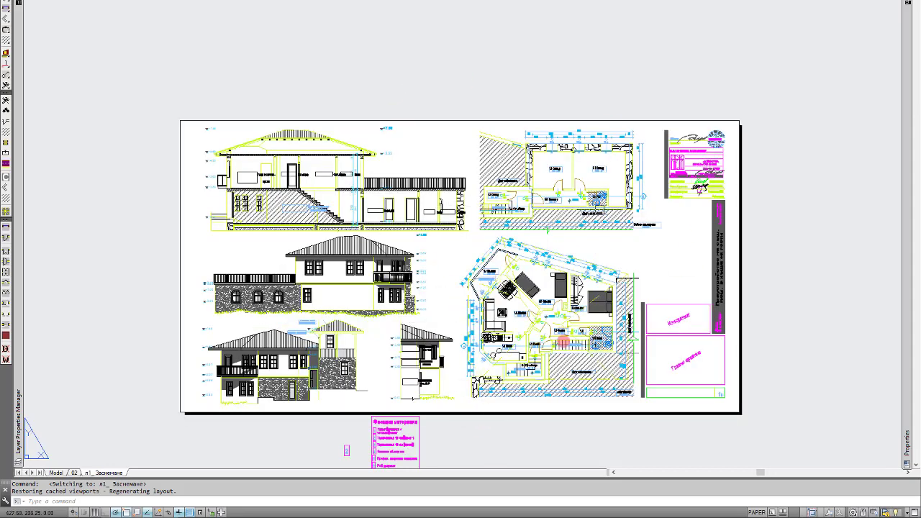
click(541, 395)
mouse_move(204, 512)
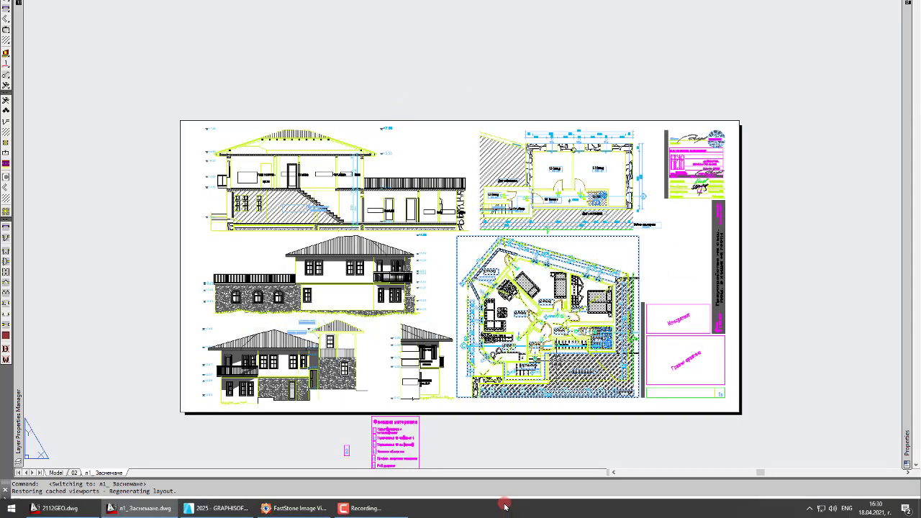
- Return to ARCHICAD and show the Project Map in the Navigator
click(204, 510)
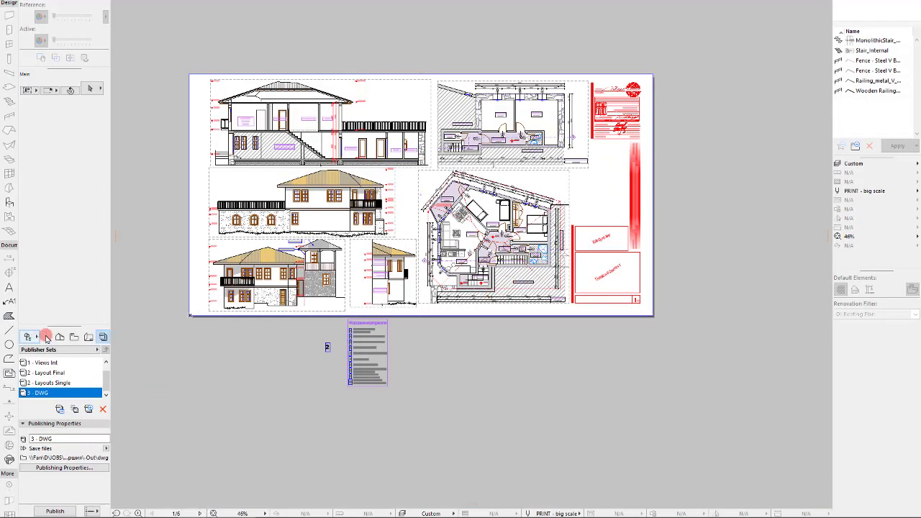
click(72, 381)
click(75, 337)
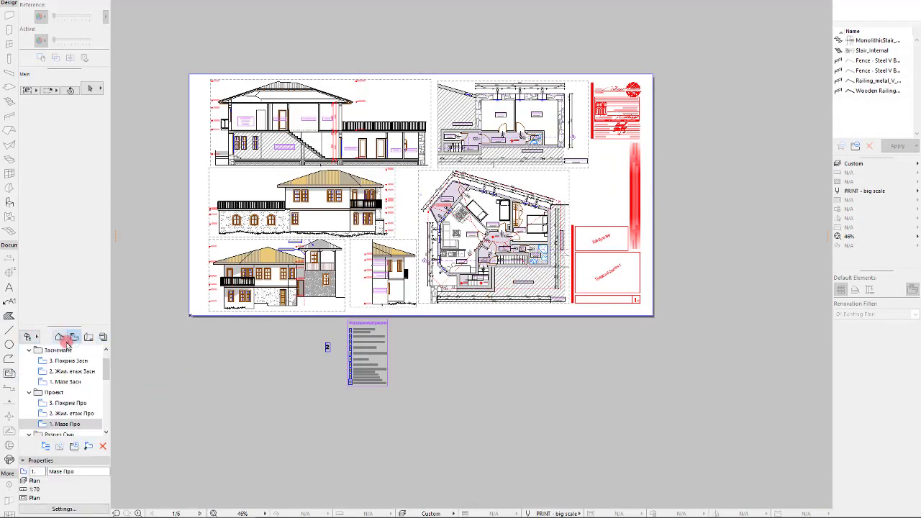
click(60, 337)
scroll(65, 403, down, 1)
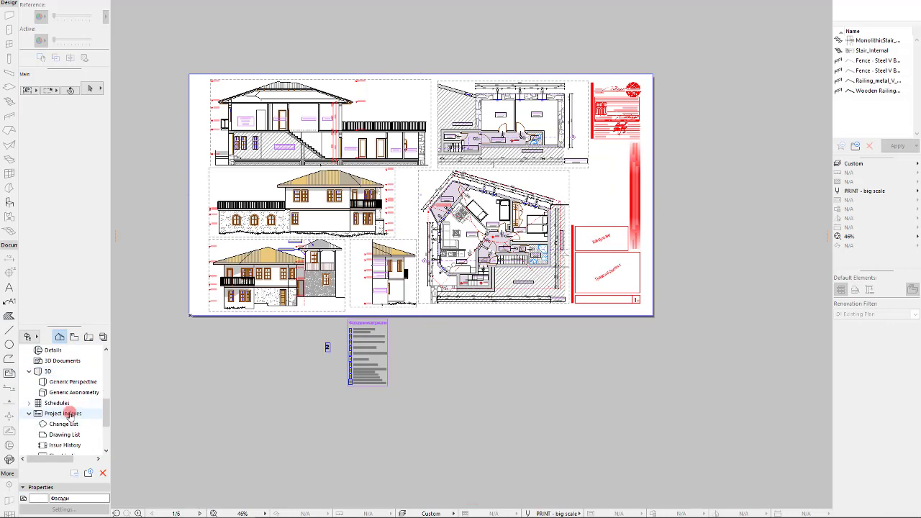
scroll(65, 405, down, 2)
scroll(57, 396, up, 4)
scroll(62, 399, up, 2)
scroll(72, 414, up, 1)
- Open the Разрези worksheet, then the Фасади worksheet
double_click(72, 414)
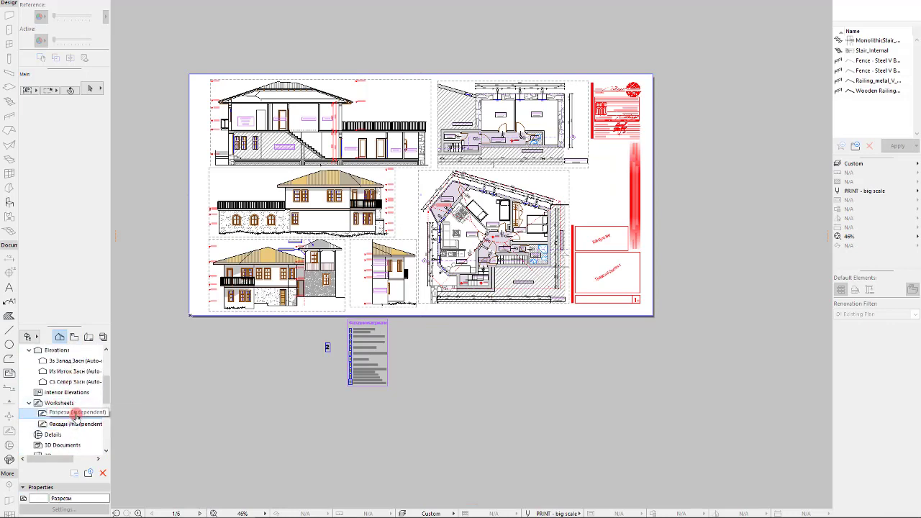
scroll(476, 303, down, 4)
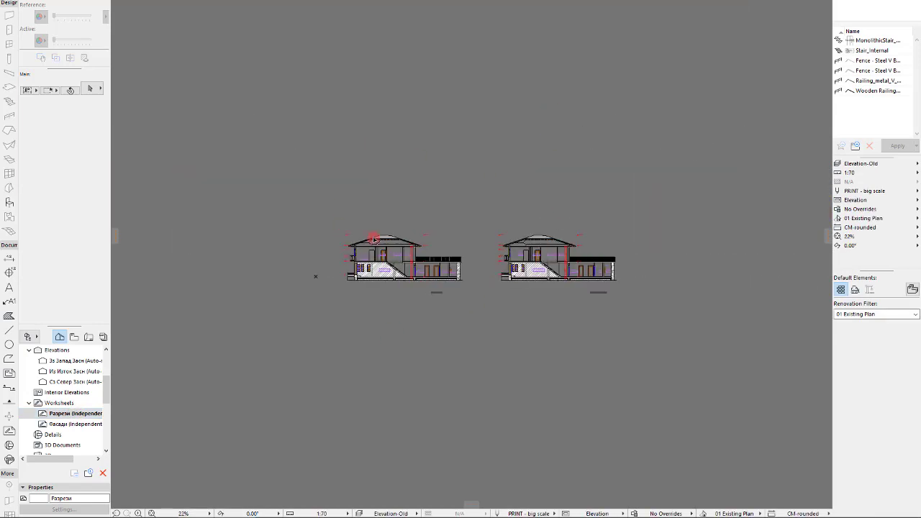
scroll(511, 306, up, 1)
scroll(506, 225, up, 1)
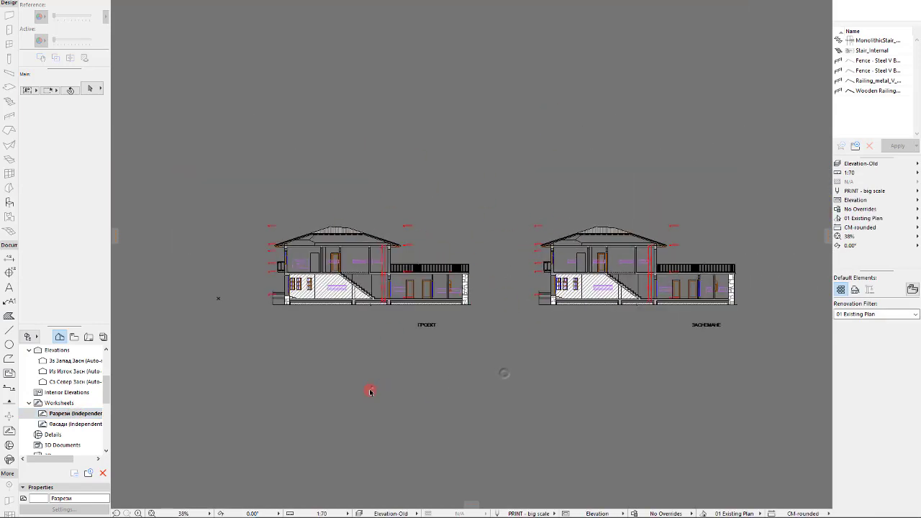
double_click(82, 422)
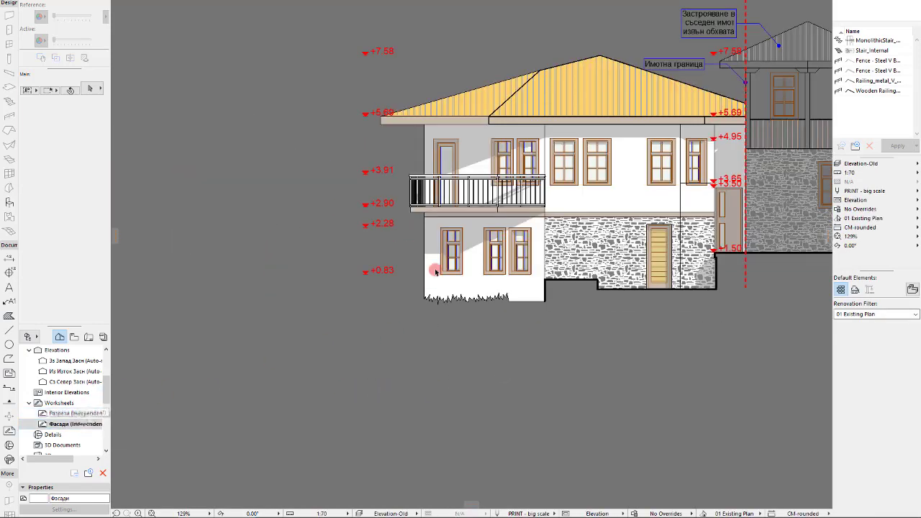
scroll(431, 228, down, 3)
scroll(430, 228, down, 1)
- Select all Фасади elevations, paste them into Разрези, and place them left of the sections
key(ctrl+a)
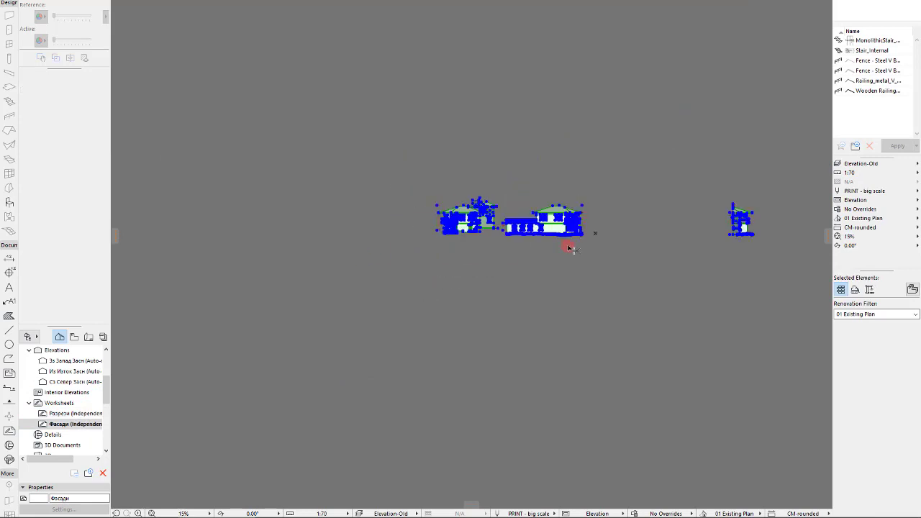
click(82, 417)
double_click(83, 419)
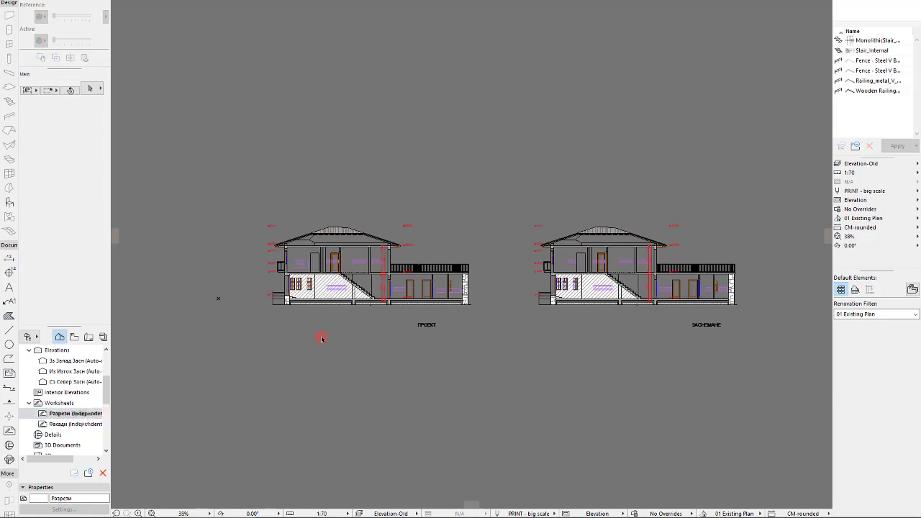
scroll(320, 335, down, 4)
key(ctrl+v)
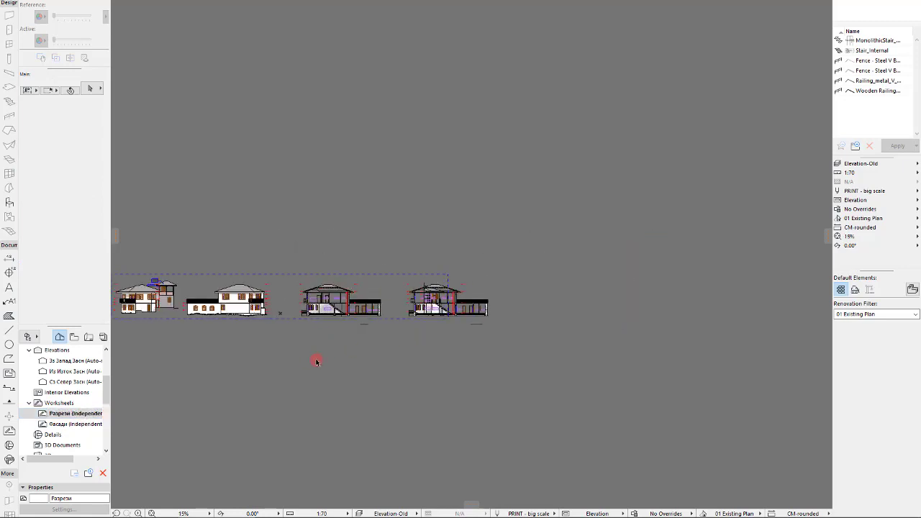
scroll(389, 364, down, 3)
drag(383, 364, 260, 366)
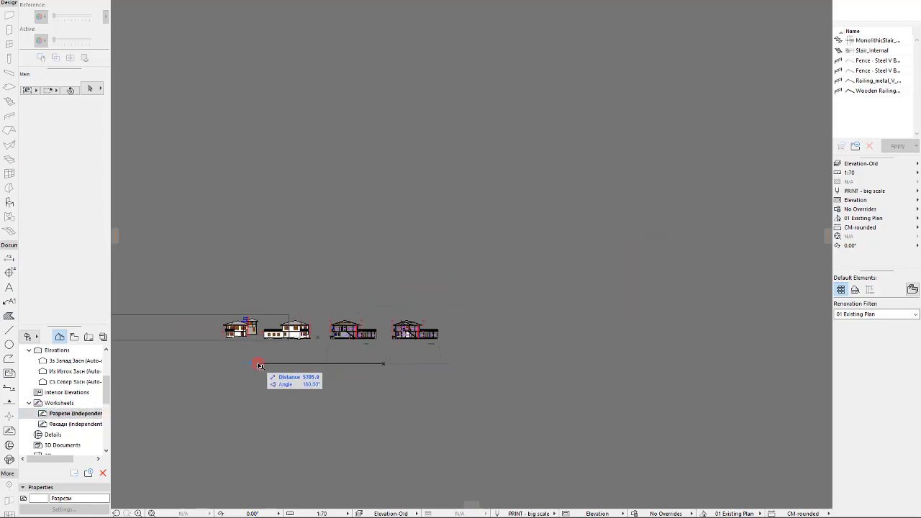
key(Return)
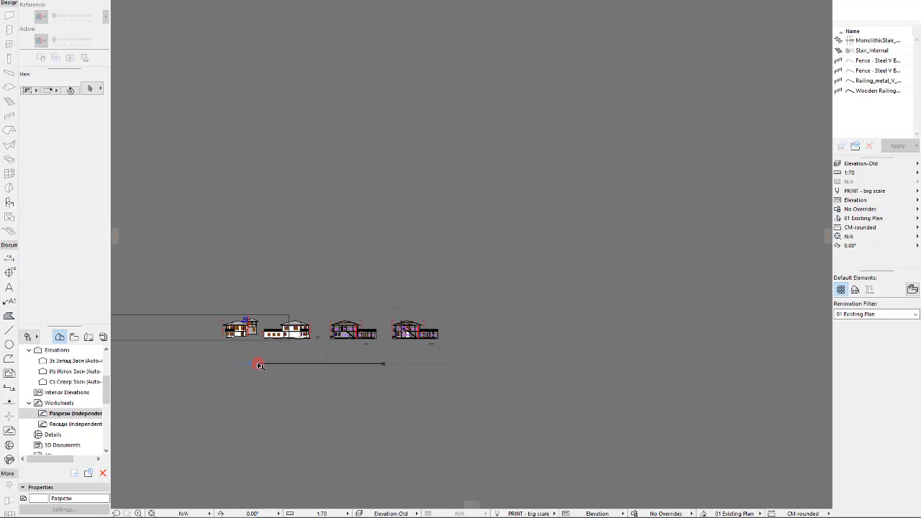
scroll(412, 354, down, 2)
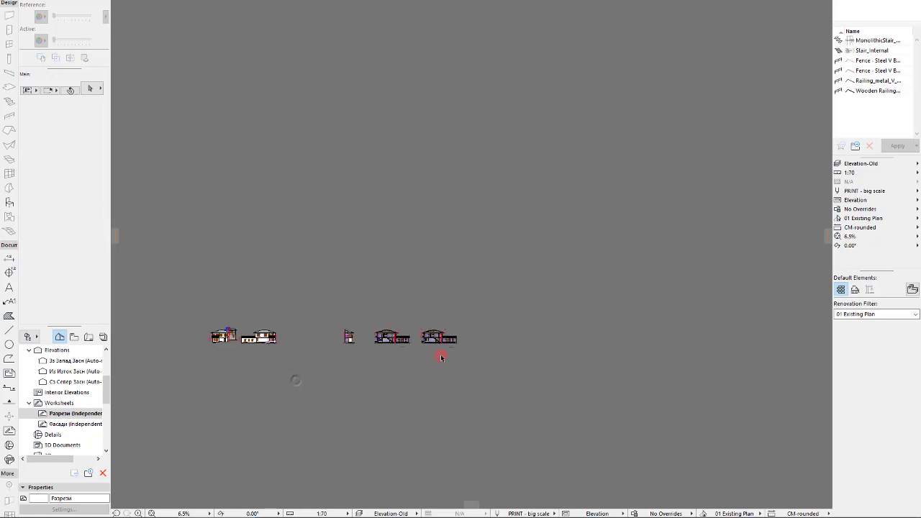
- Open the 3 - DWG publisher set in the Organizer and remove the л1_Заснемане layout
click(107, 338)
click(70, 379)
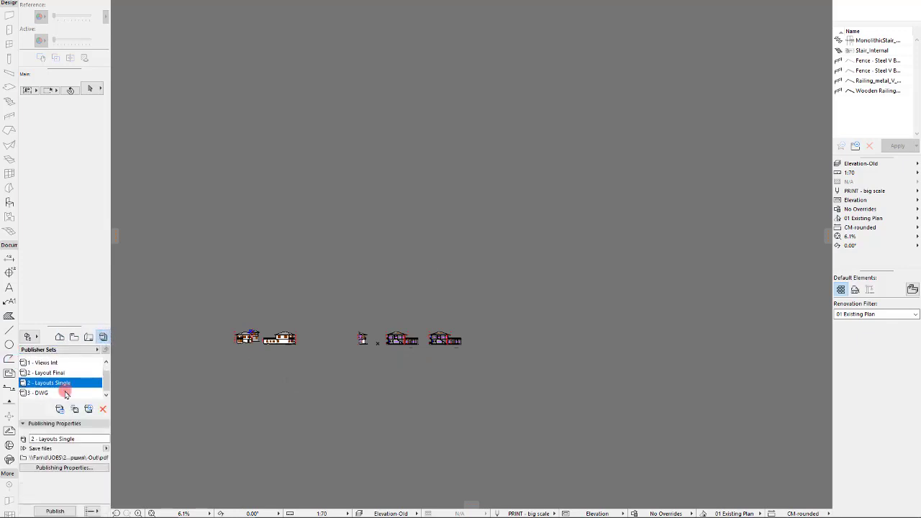
double_click(65, 393)
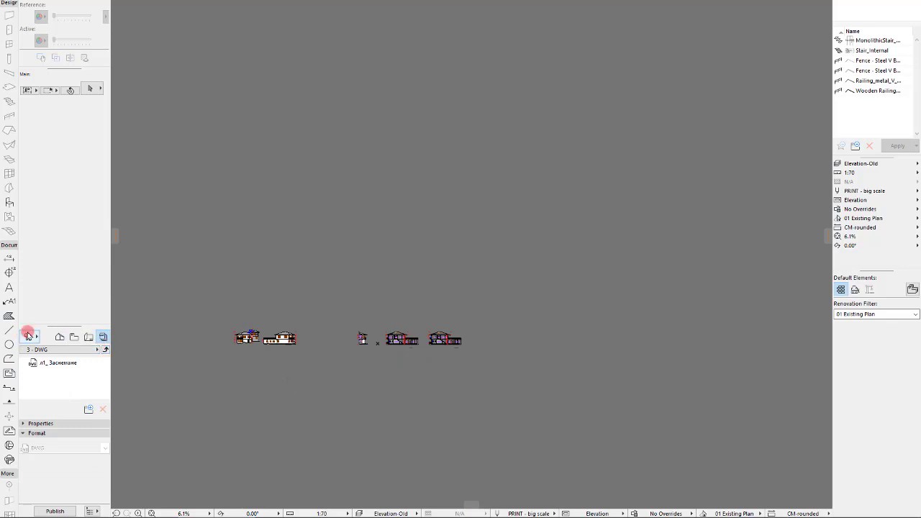
click(27, 336)
click(106, 398)
click(252, 147)
click(352, 355)
click(536, 178)
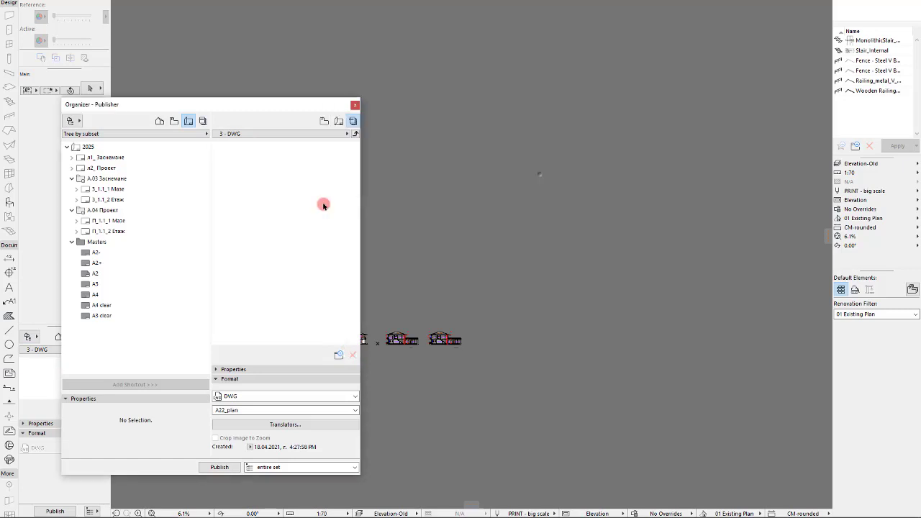
- Add the Разрези worksheet from the View Map, set its format to DWG, and publish
click(173, 122)
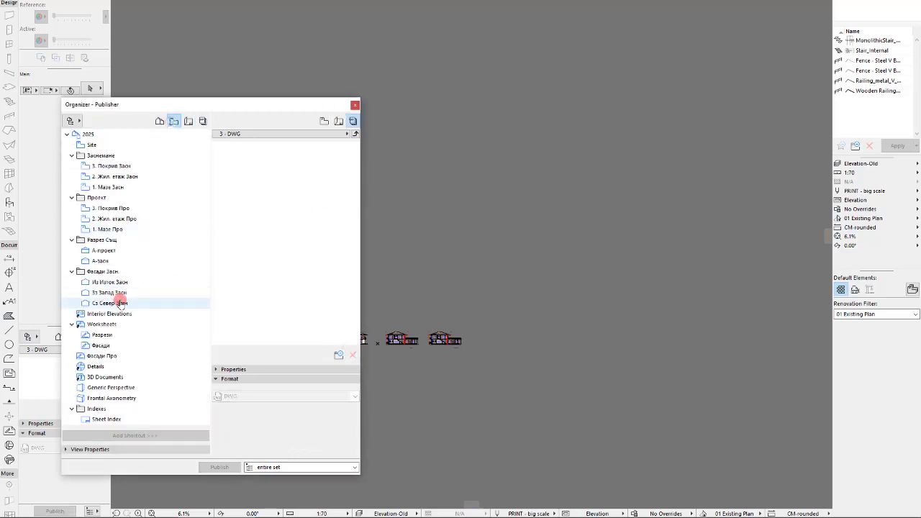
click(127, 338)
click(202, 435)
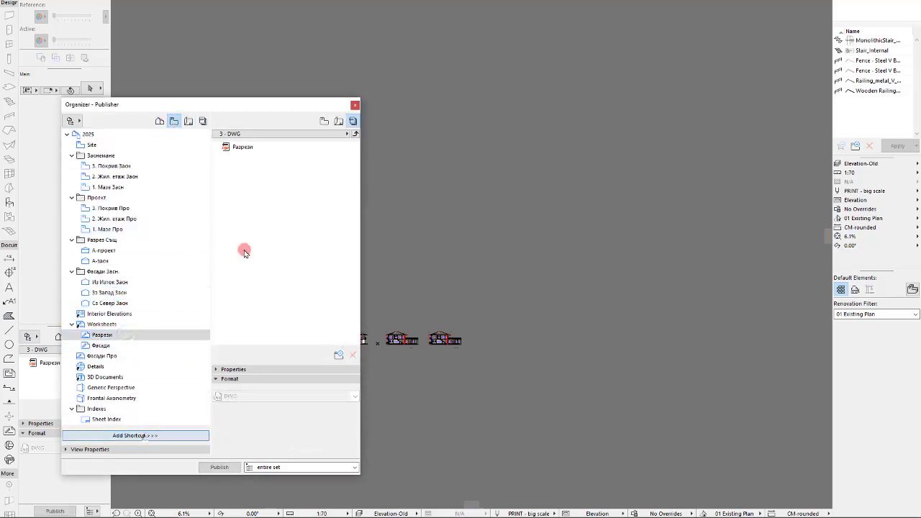
click(256, 146)
click(242, 396)
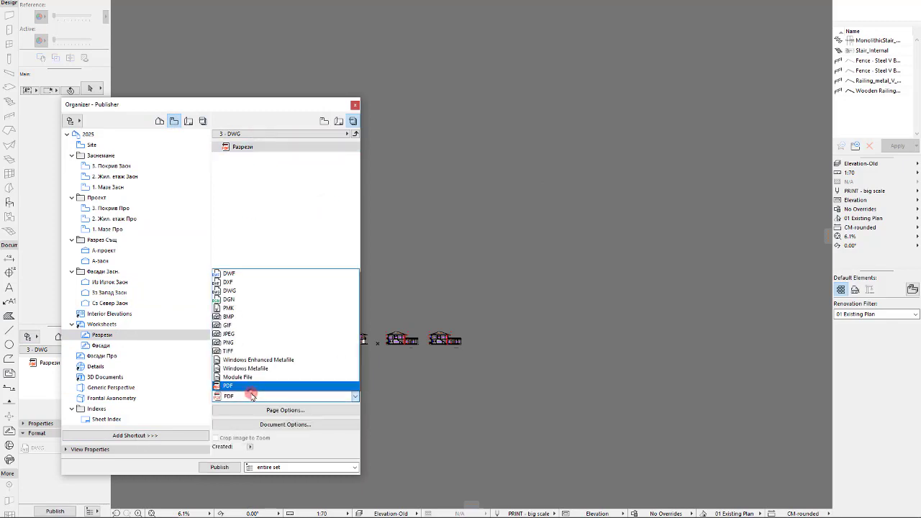
click(261, 292)
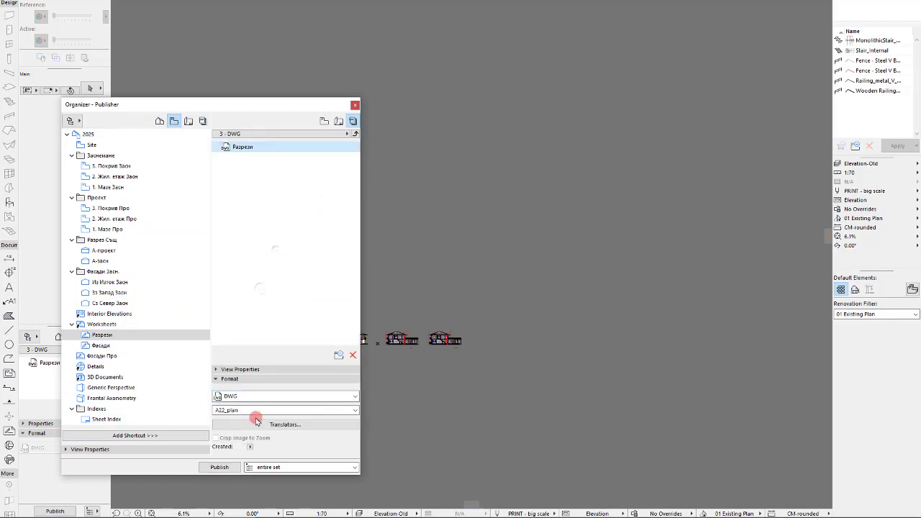
click(219, 468)
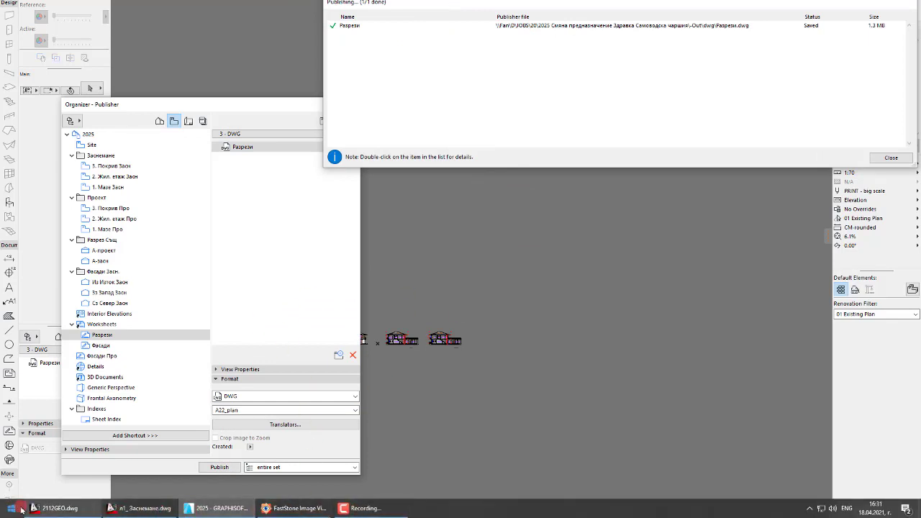
- Return to AutoCAD, cancel the viewport selection, and bring up the Open dialog with Ctrl+O
click(166, 508)
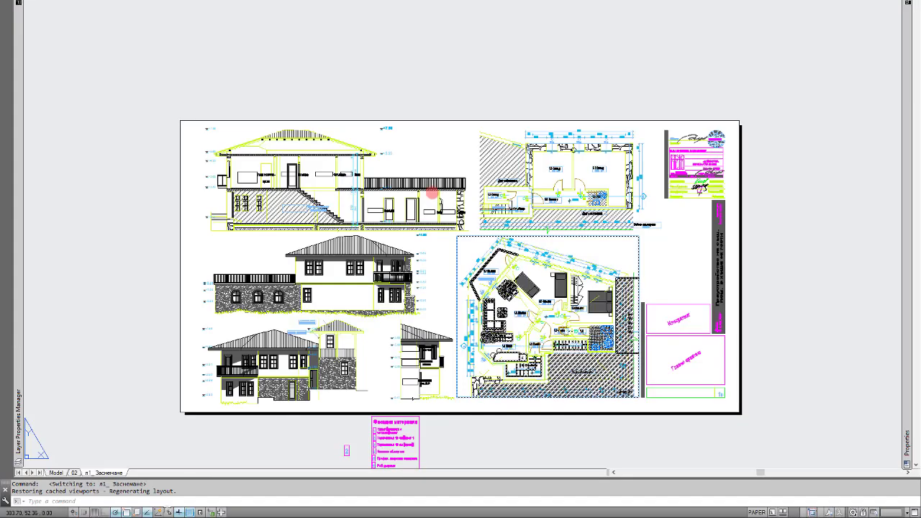
key(Escape)
key(ctrl+o)
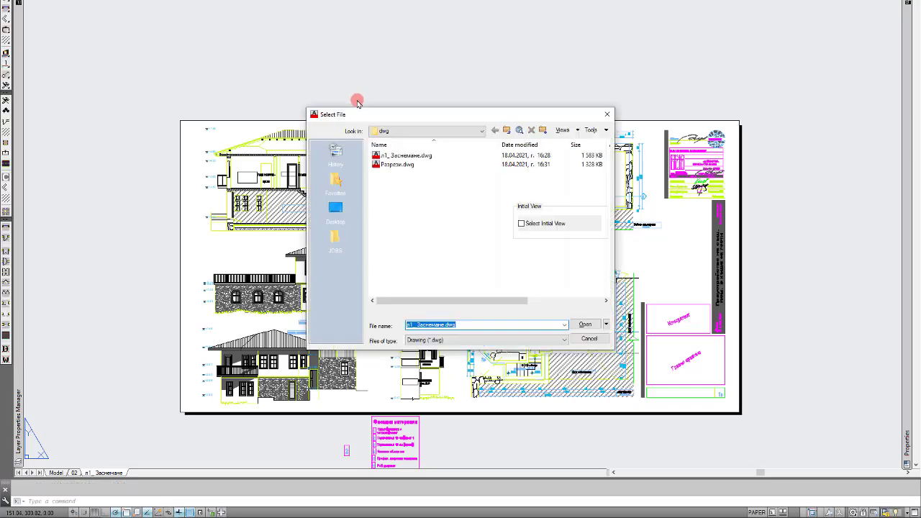